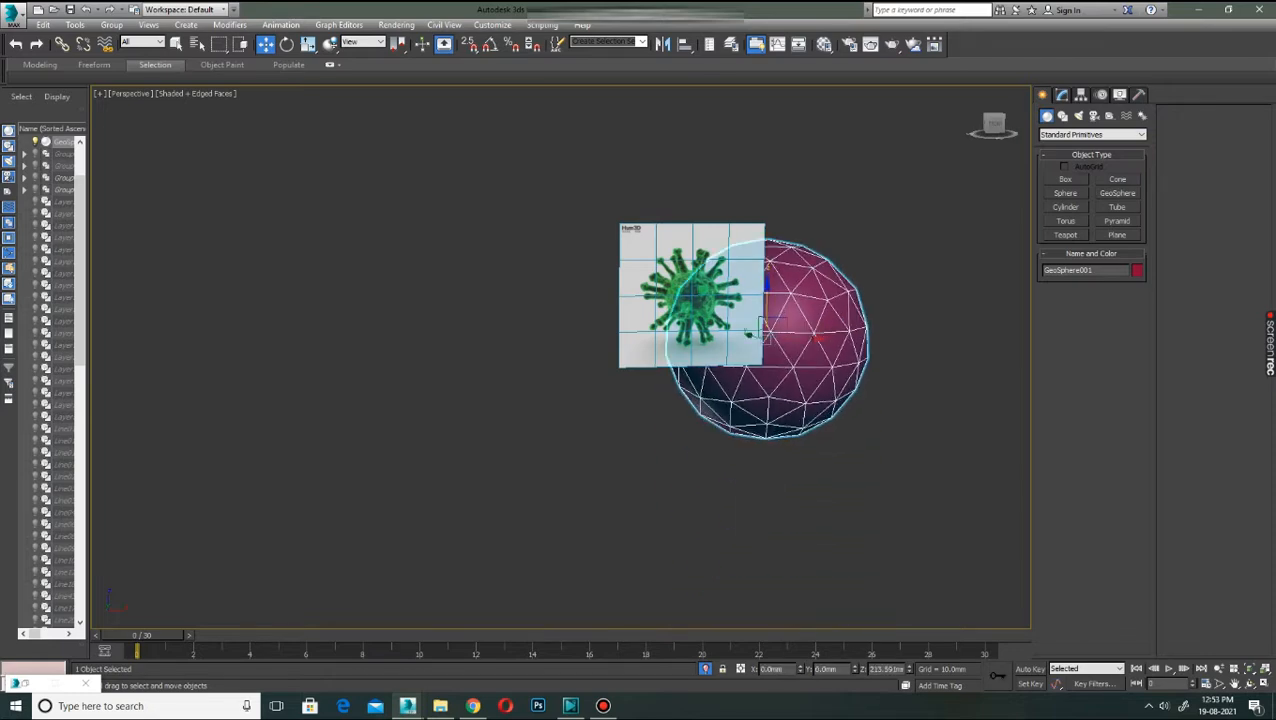
Move the geosphere in front of the virus reference plane, to about Y -101.8 mm.
middle_click_drag(764, 315, 668, 380, "alt")
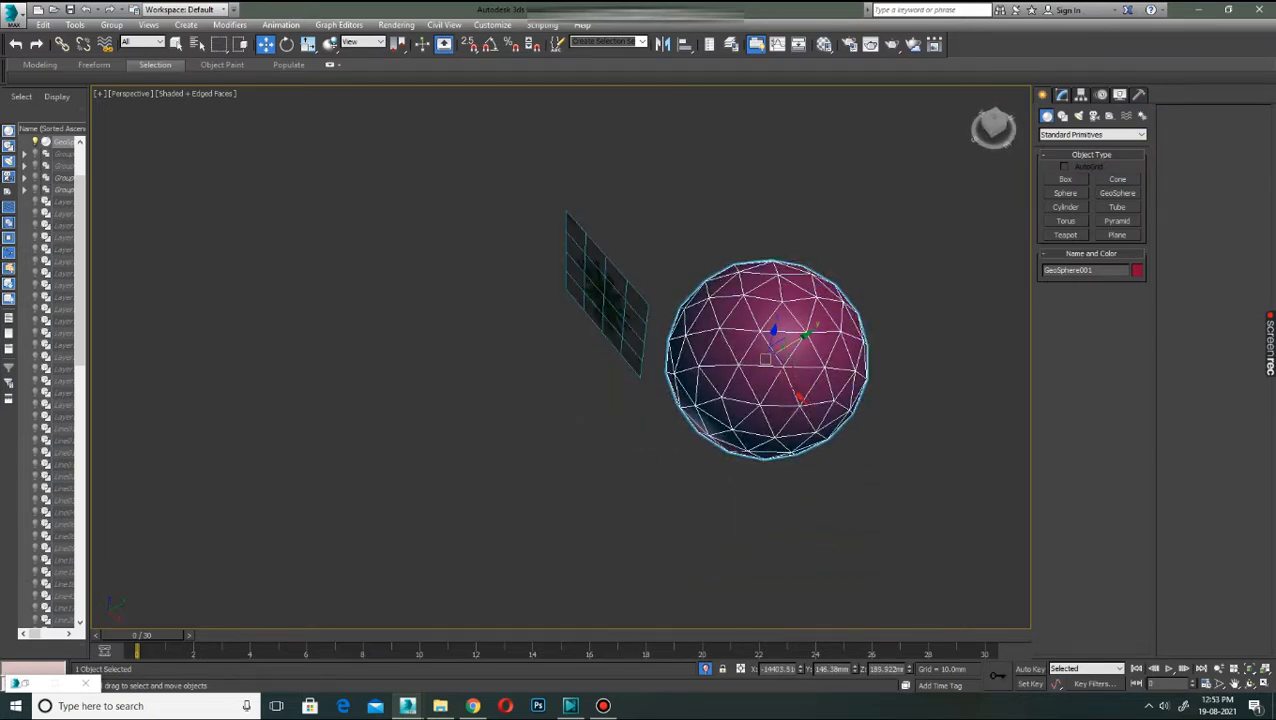
left_click_drag(800, 338, 632, 440)
middle_click_drag(632, 440, 684, 430, "alt")
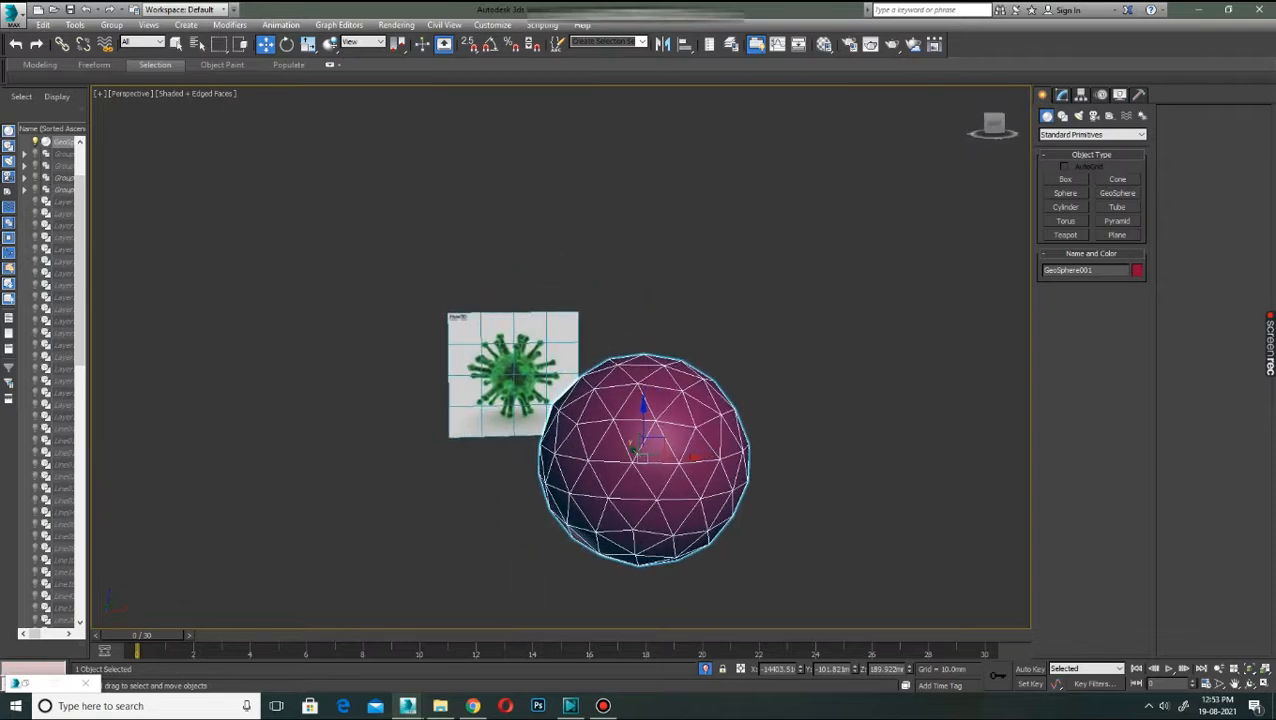
Scale the geosphere down uniformly to roughly the reference plane's size and raise it to about Z 278.4 mm.
key("r")
left_click_drag(638, 452, 640, 504)
key("w")
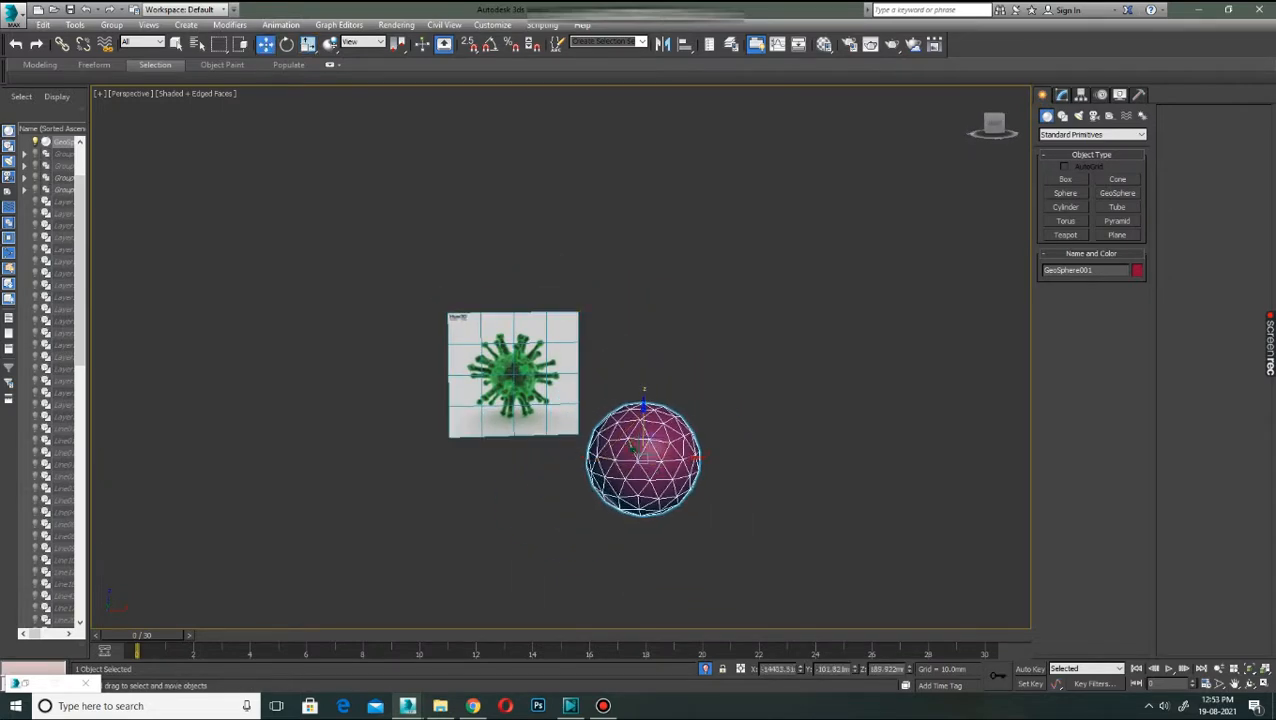
left_click_drag(632, 449, 632, 360)
scroll(632, 360, "up", 5)
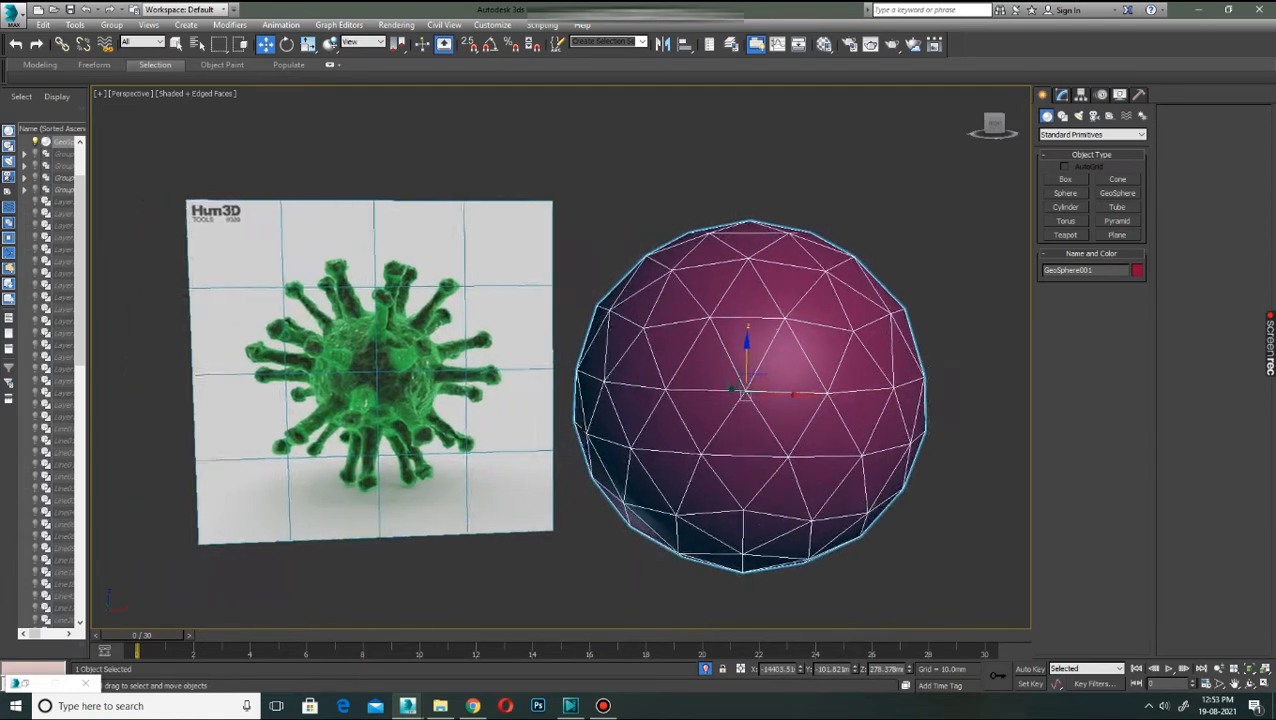
mouse_move(762, 402)
middle_mouse_down("alt")
mouse_move(712, 403)
mouse_move(737, 405)
middle_mouse_up("alt")
scroll(737, 405, "down", 3)
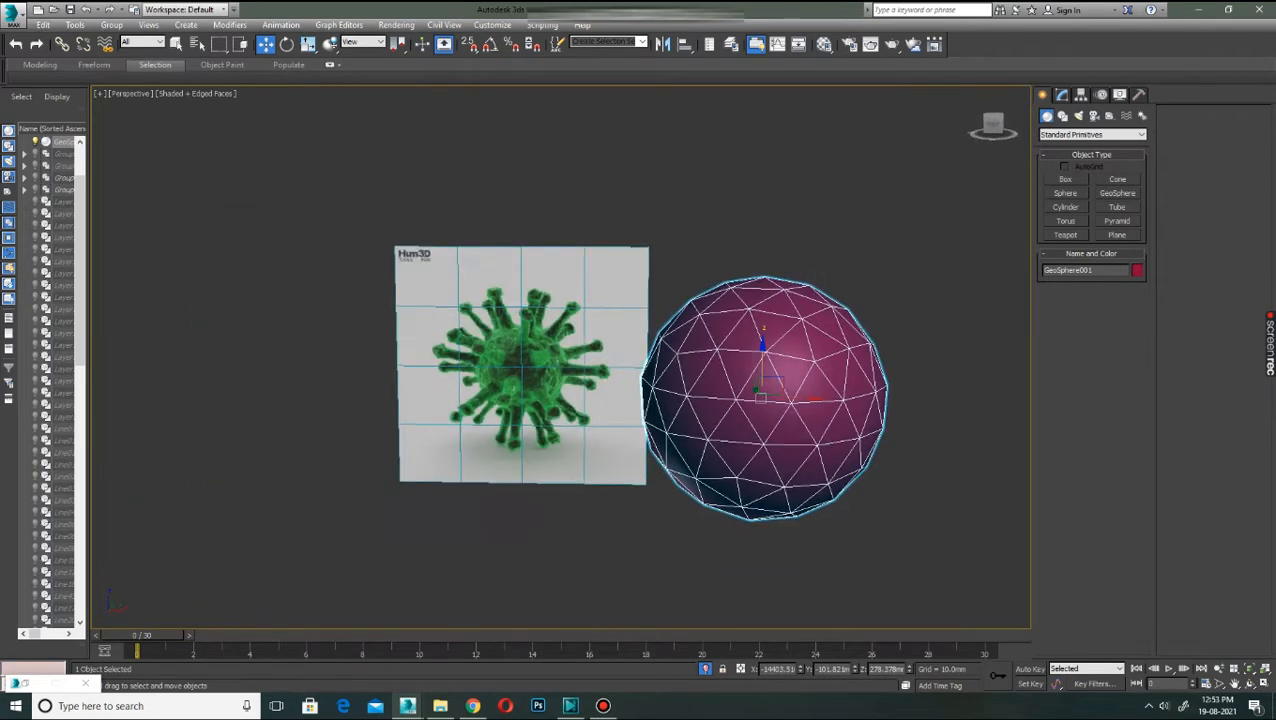
scroll(735, 470, "down", 3)
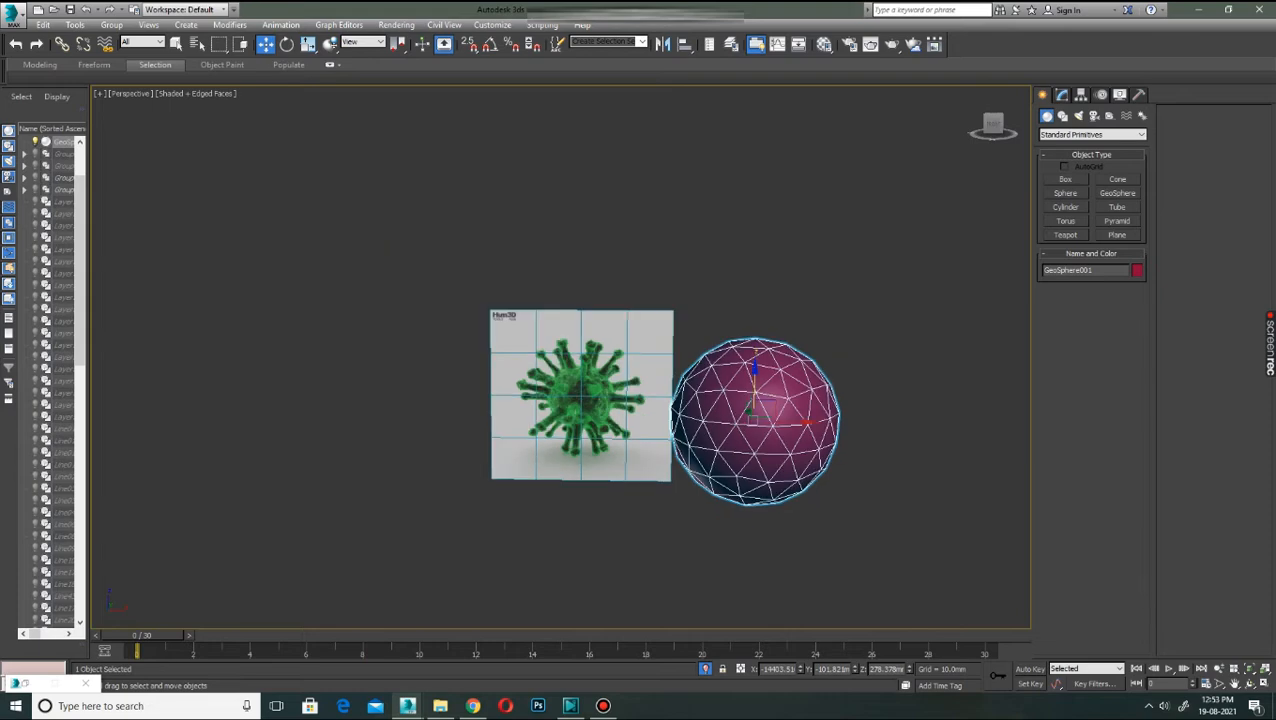
Move the virus reference plane along X away from the geosphere, leaving a clear gap between them.
left_click(580, 400)
left_click_drag(580, 398, 387, 398)
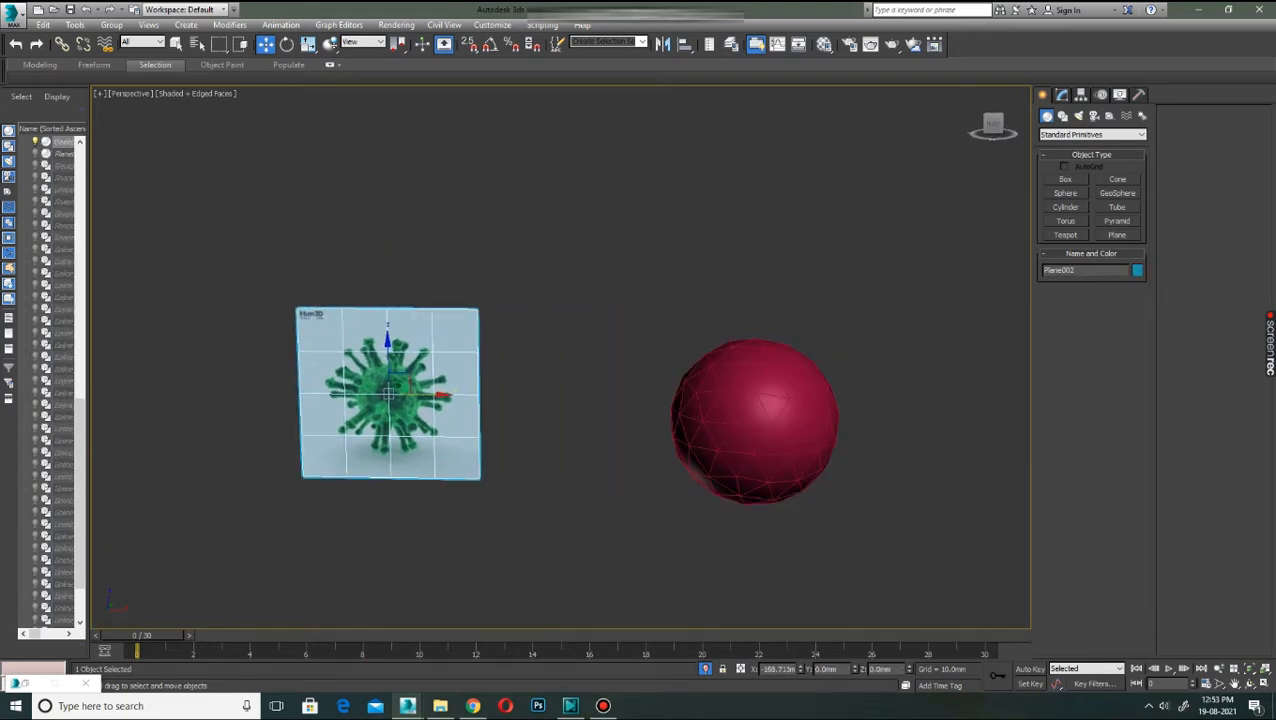
Apply a TurboSmooth modifier to the geosphere.
left_click(756, 420)
middle_click_drag(756, 420, 819, 418)
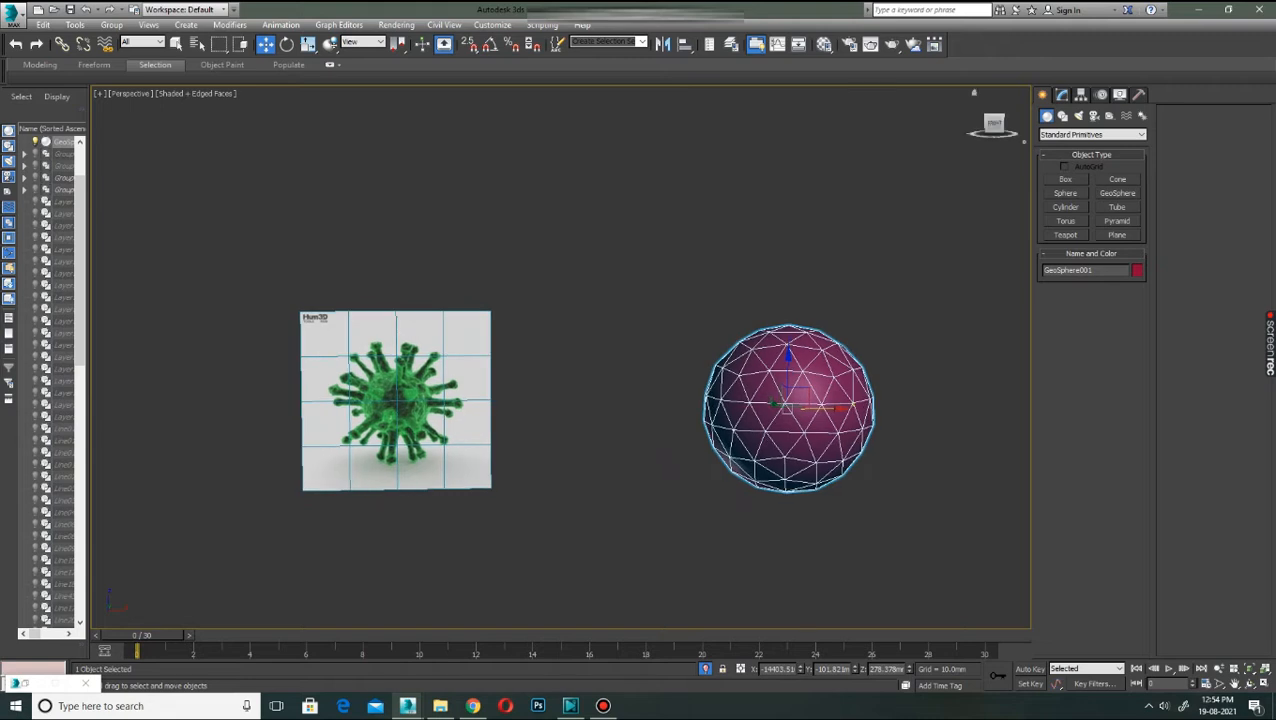
left_click(1061, 94)
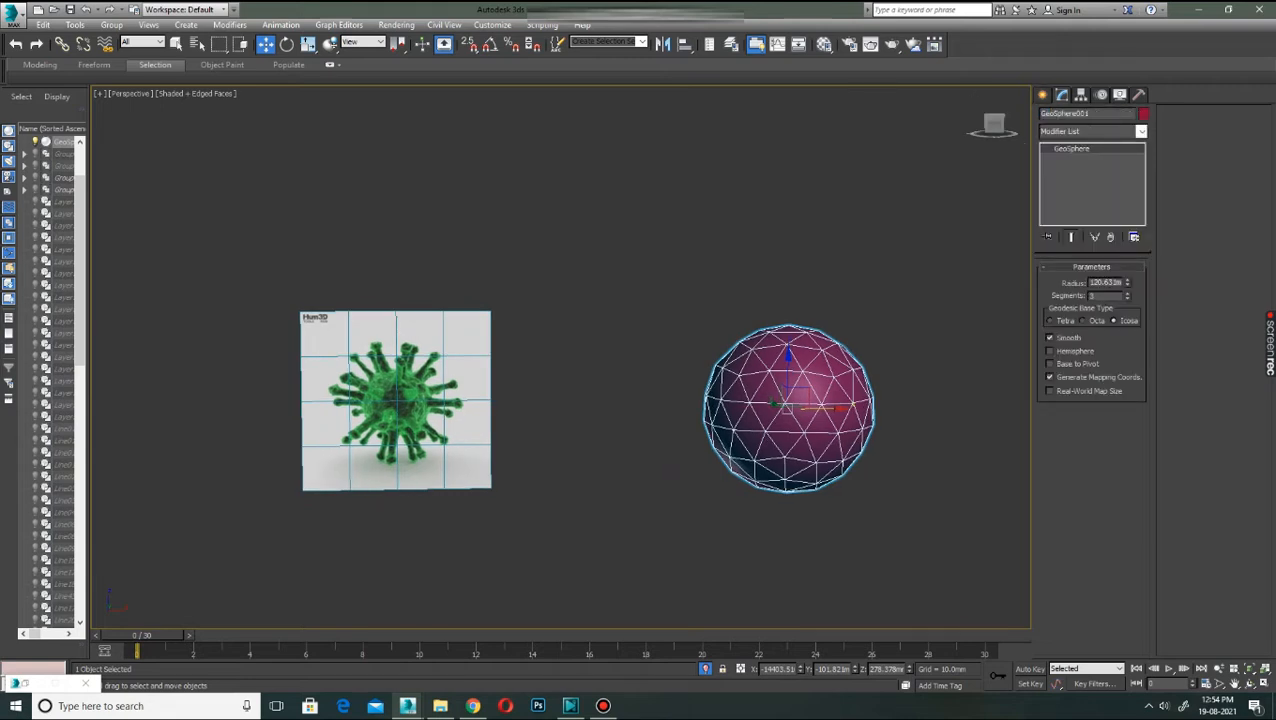
left_click(1140, 131)
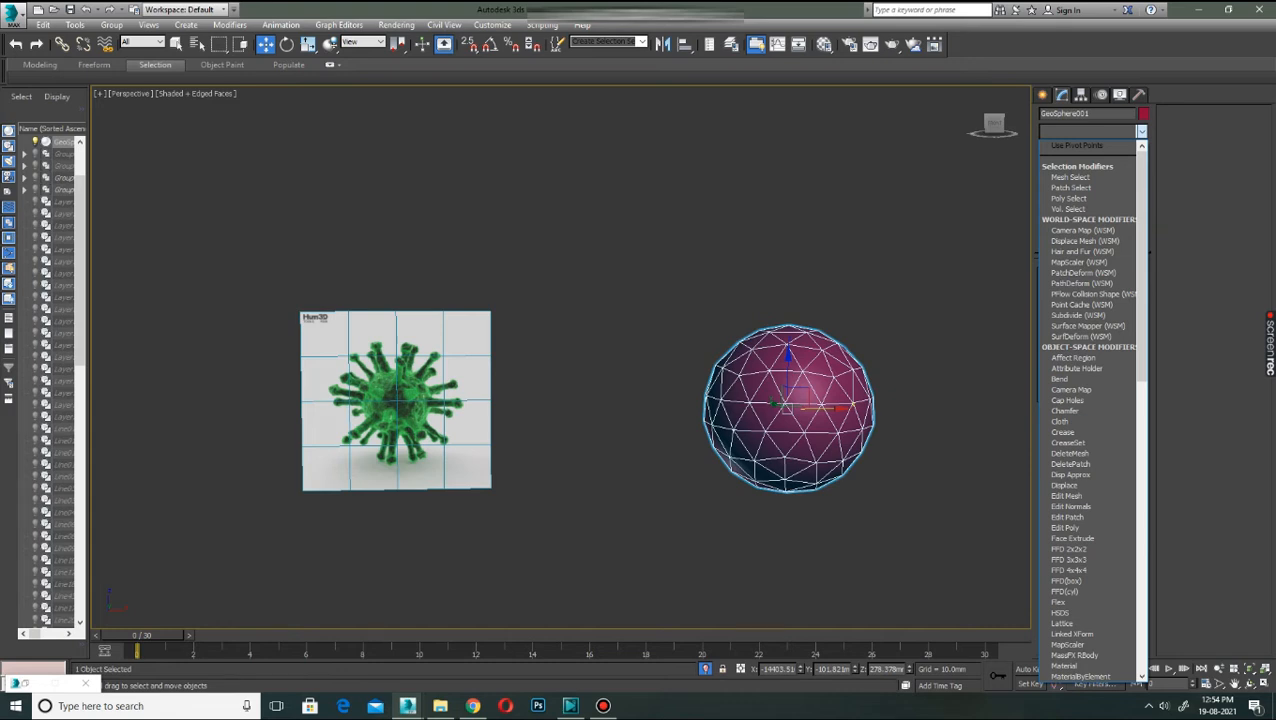
scroll(1088, 400, "down", 5)
left_click(1082, 486)
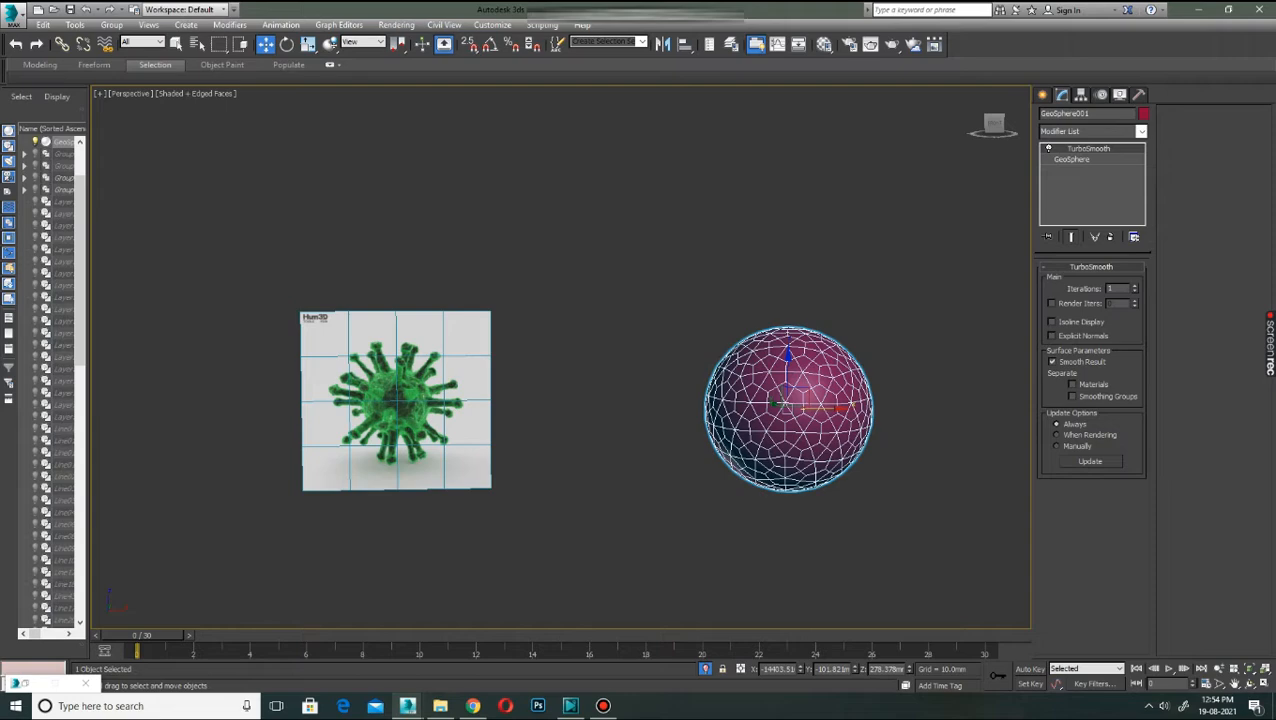
Add an Edit Poly modifier above TurboSmooth on the geosphere.
left_click(1090, 131)
key("e")
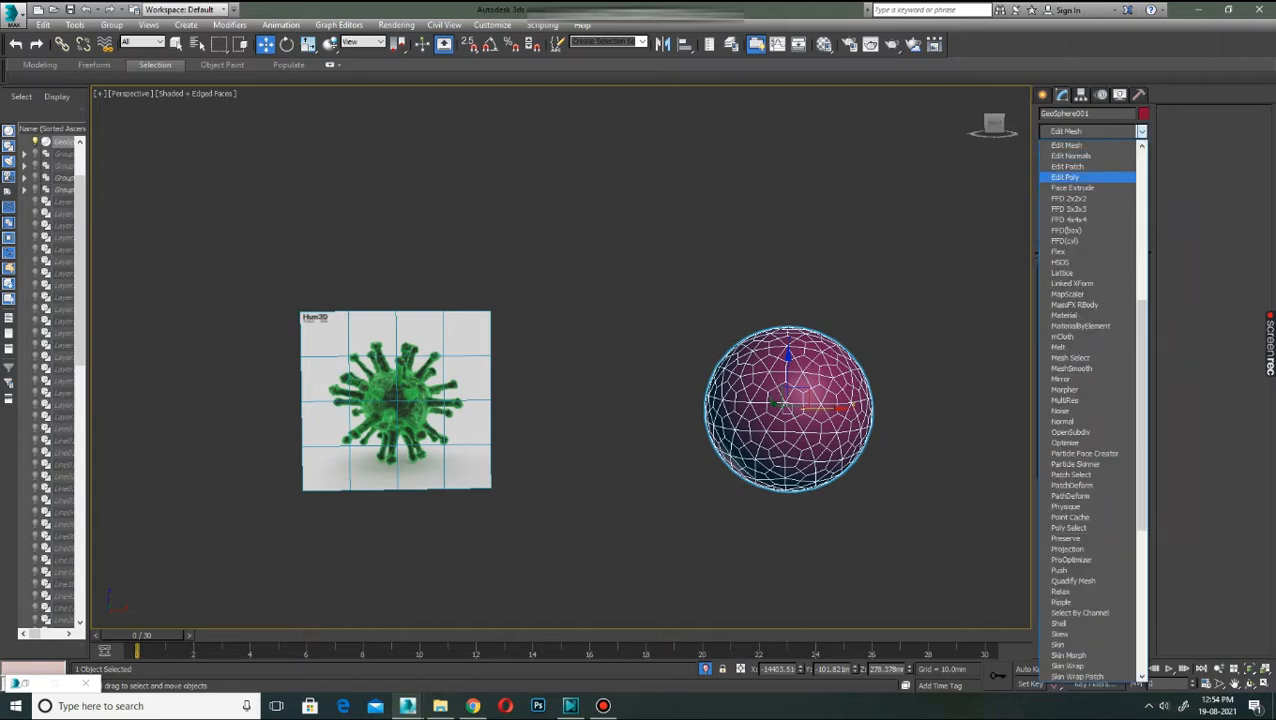
left_click(1066, 177)
Select all geosphere vertices that have more than 5 connected edges, using numeric selection at vertex level.
left_click(1058, 370)
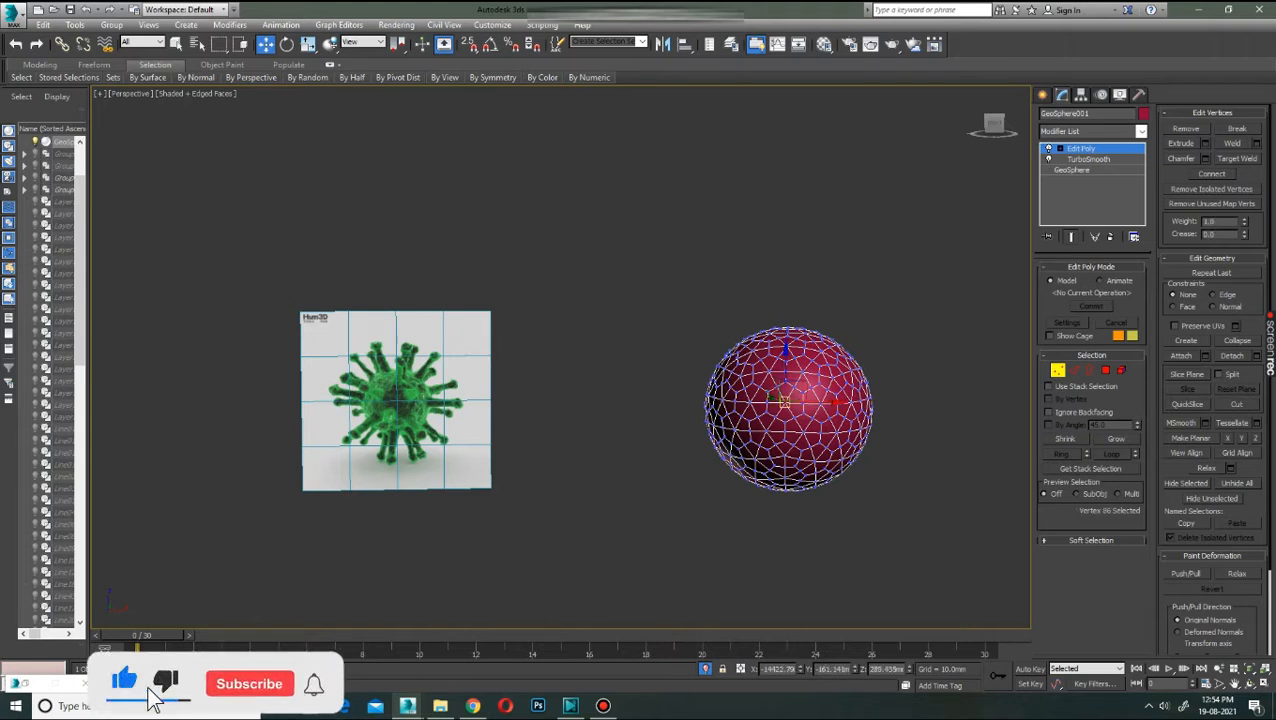
left_click(351, 77)
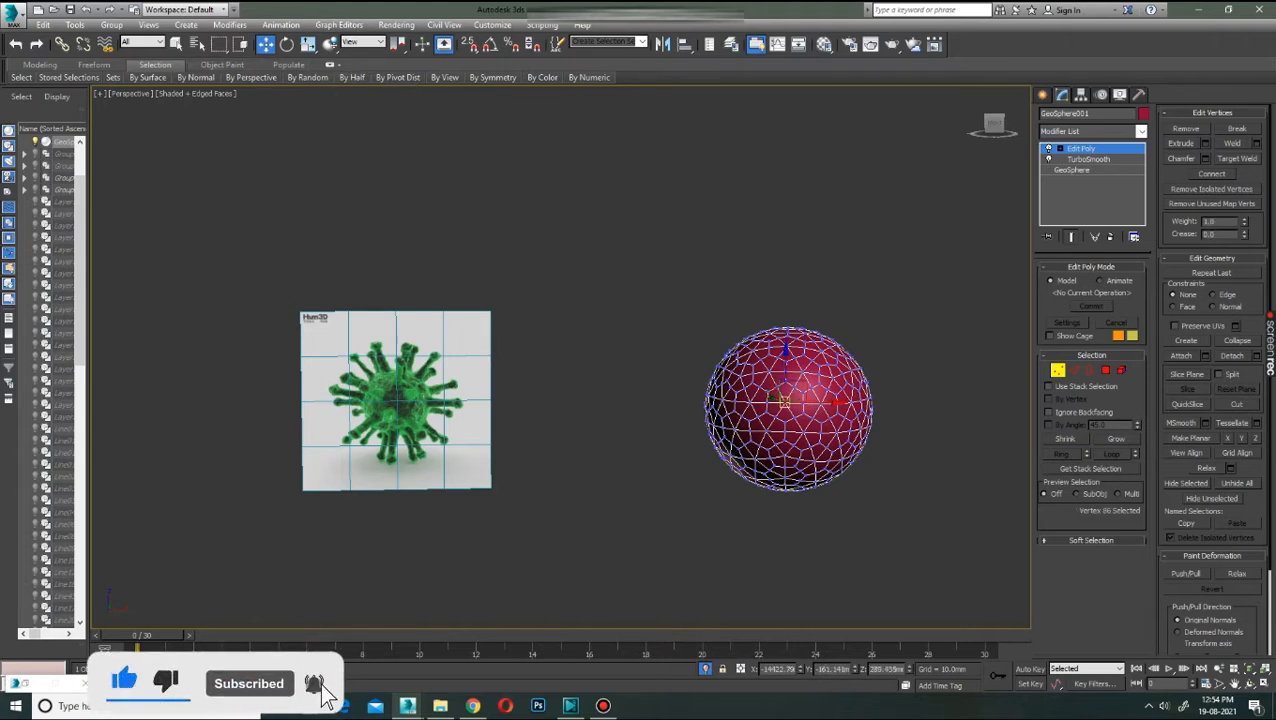
mouse_move(195, 77)
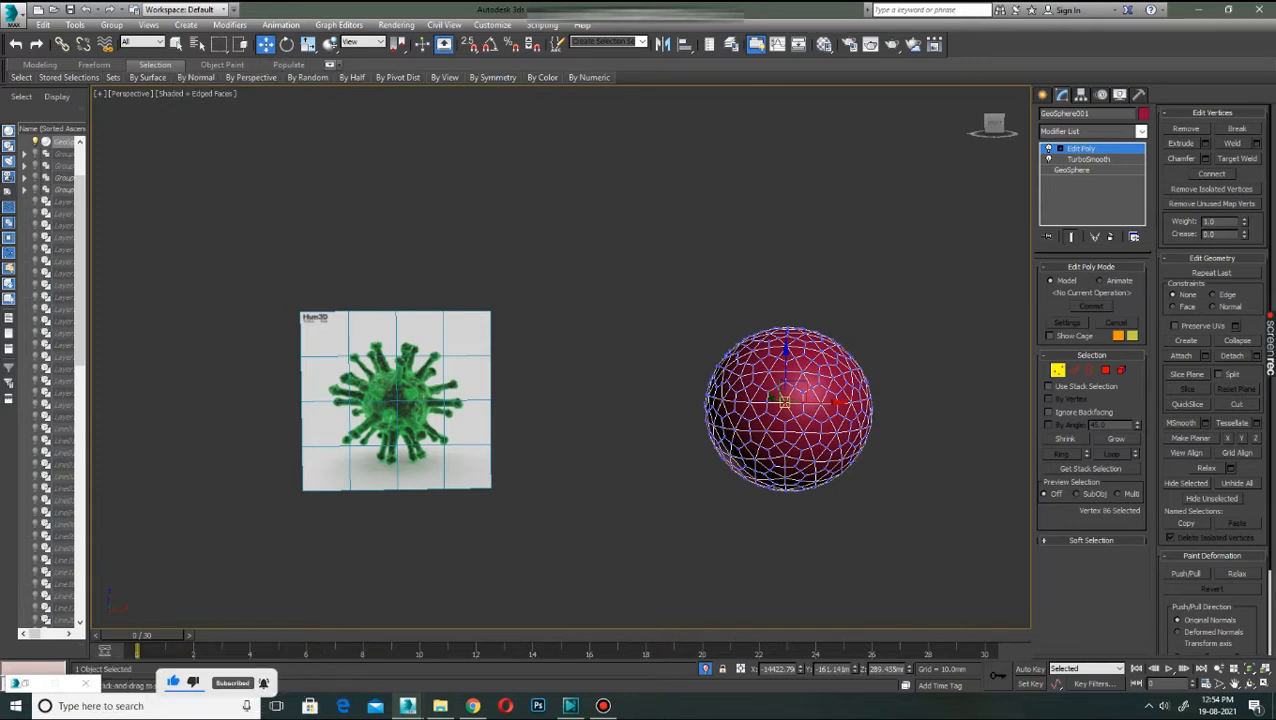
mouse_move(147, 77)
mouse_move(542, 77)
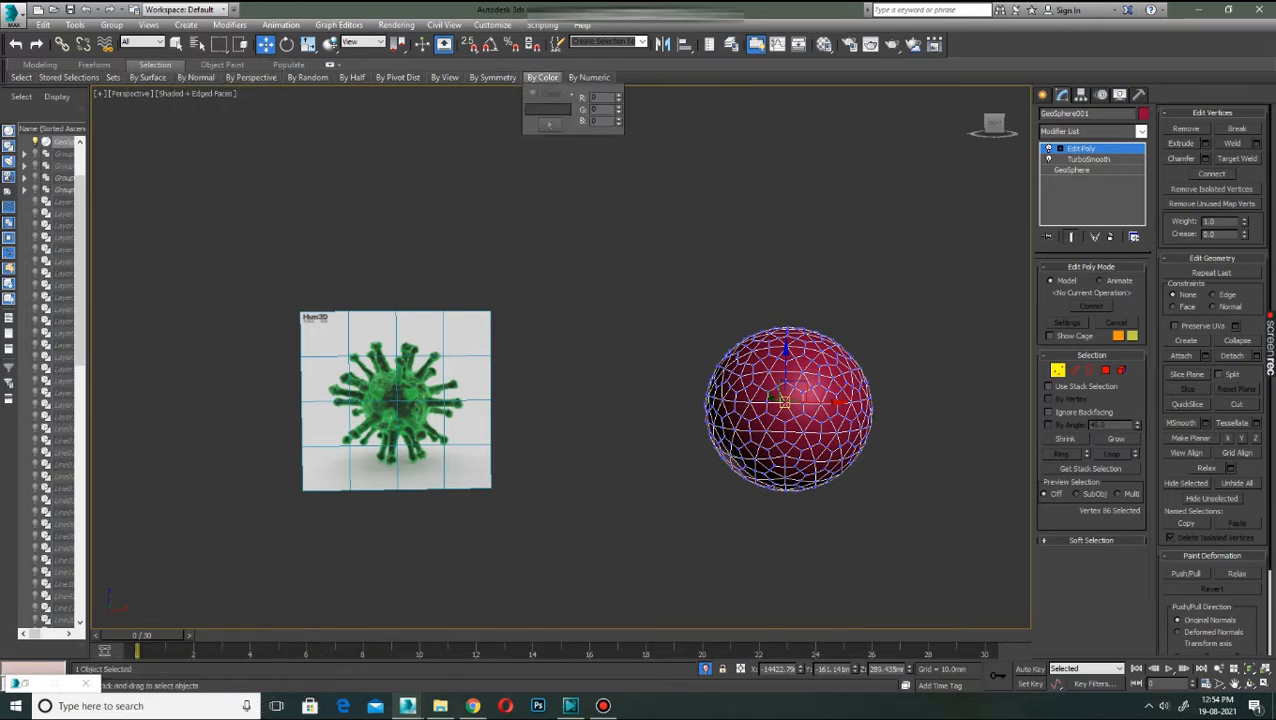
mouse_move(589, 77)
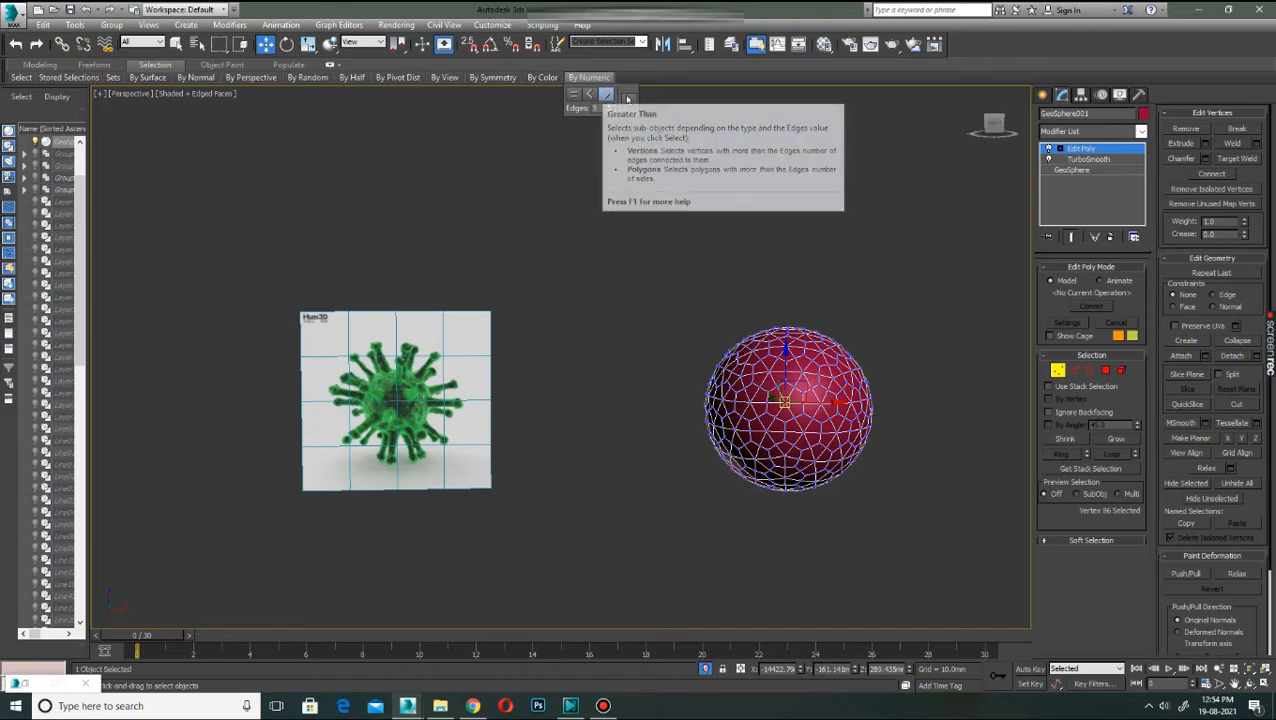
left_click(628, 99)
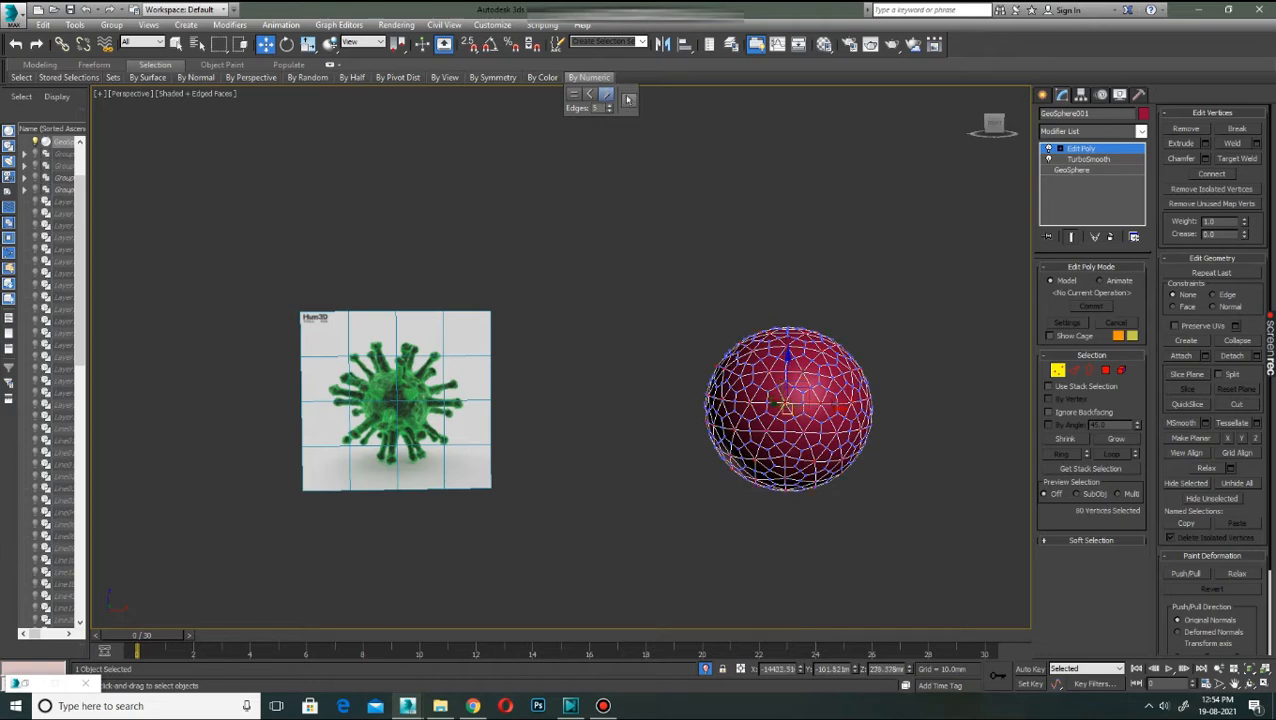
Chamfer the selected vertices by about 11.03 mm to form hexagonal faces across the sphere.
key("z")
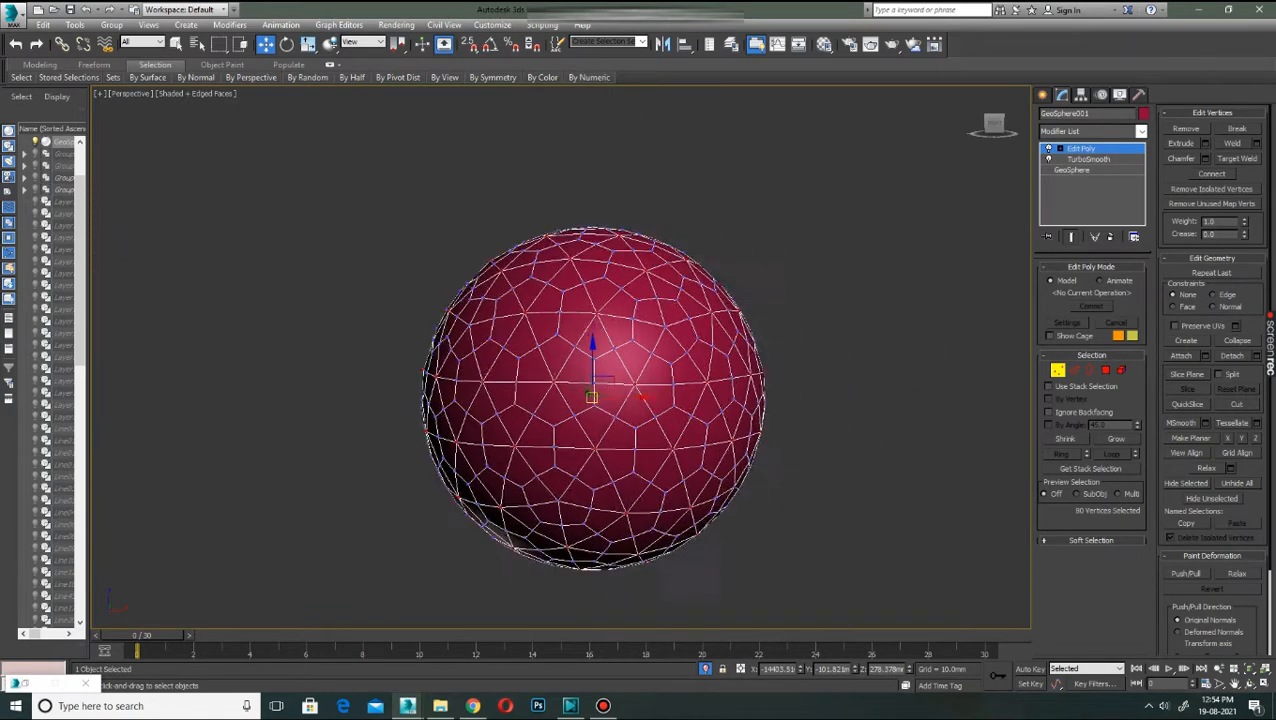
left_click(1205, 158)
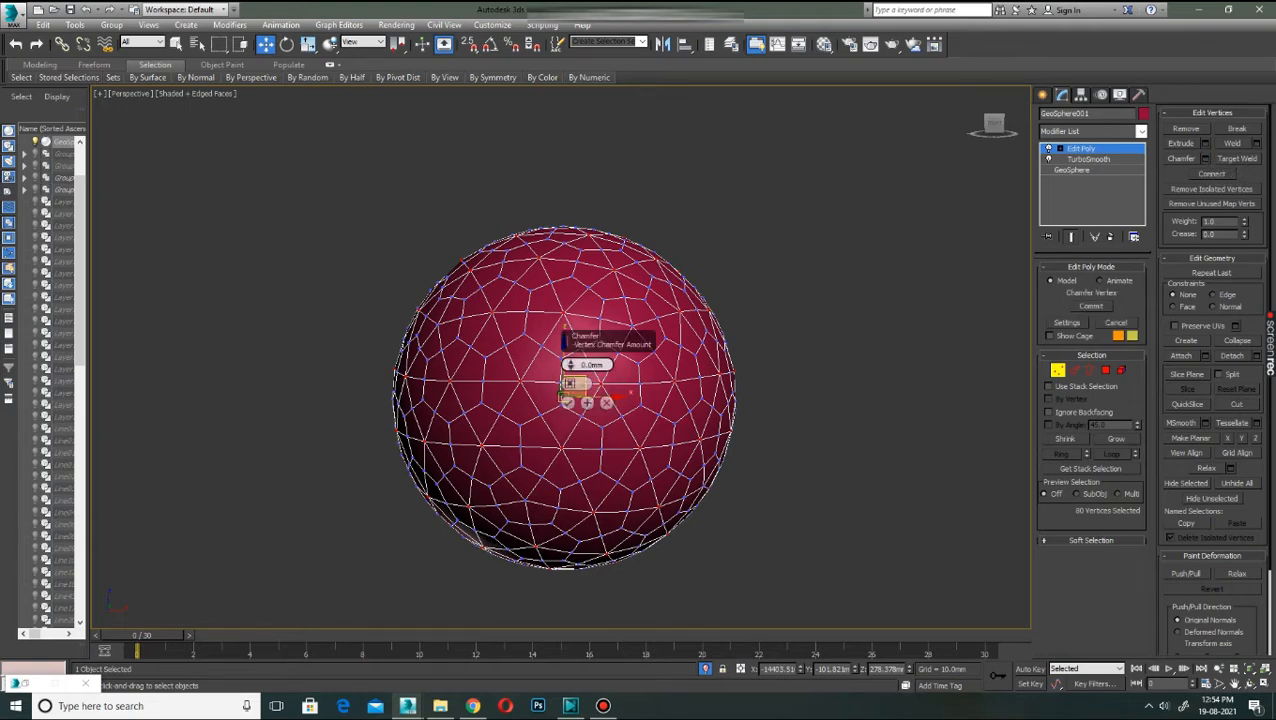
left_click_drag(570, 365, 570, 342)
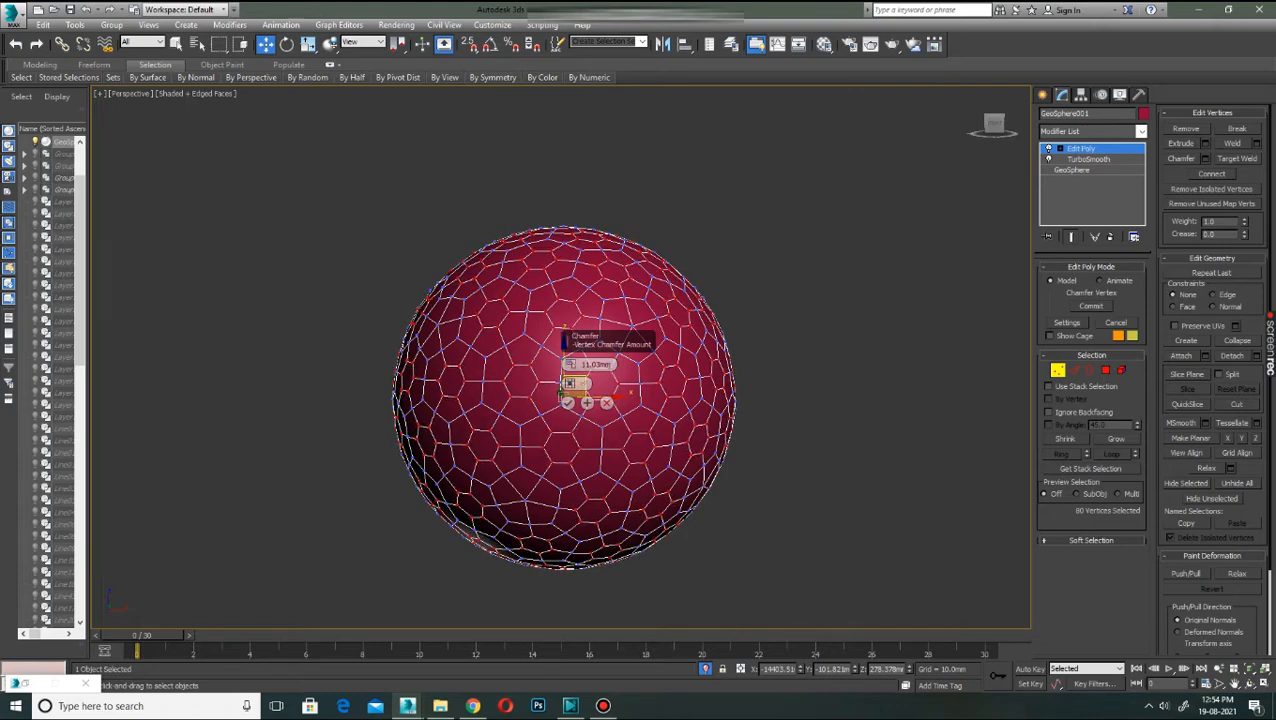
left_click(567, 402)
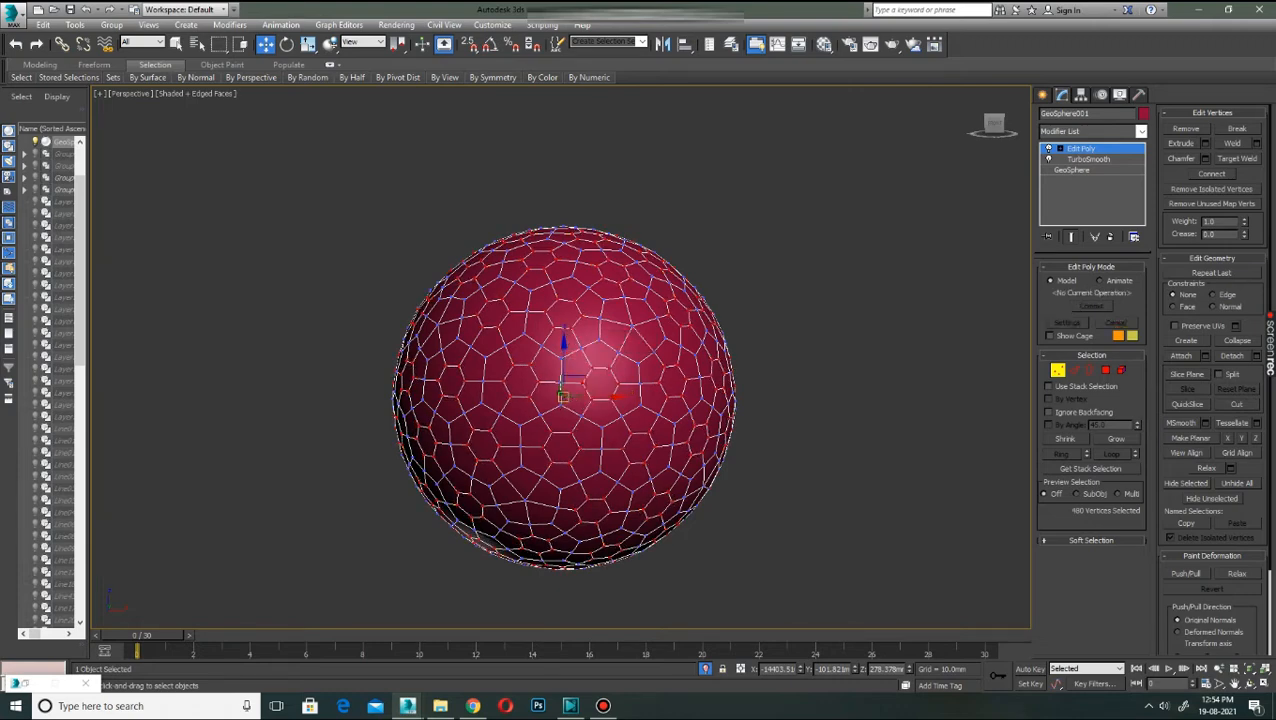
Select all polygons with more than 5 sides, using numeric selection at polygon level.
key("4")
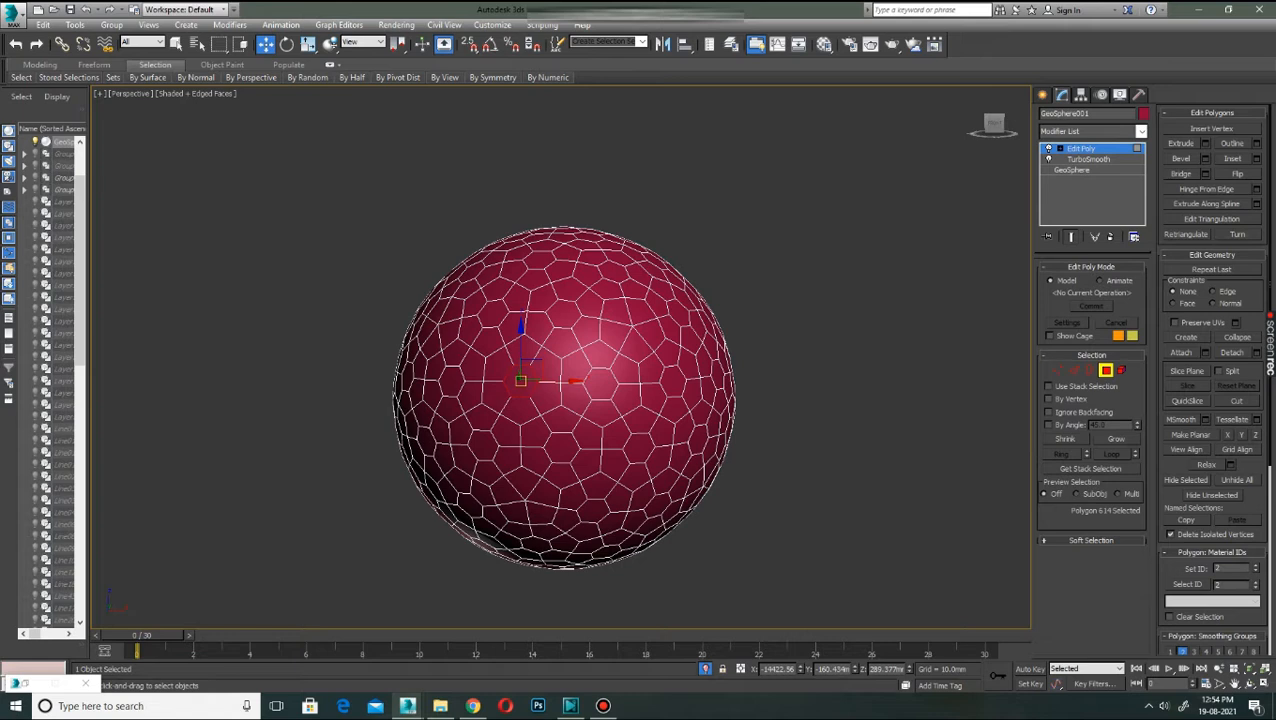
mouse_move(547, 78)
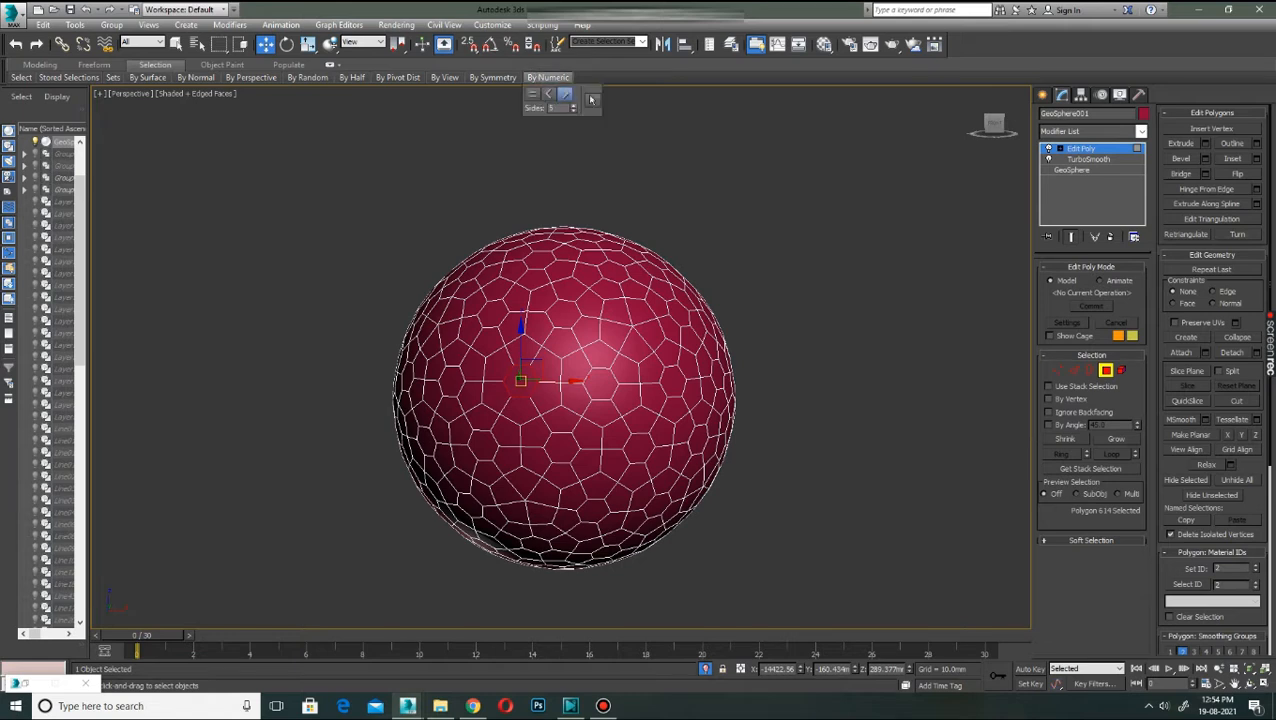
left_click(591, 99)
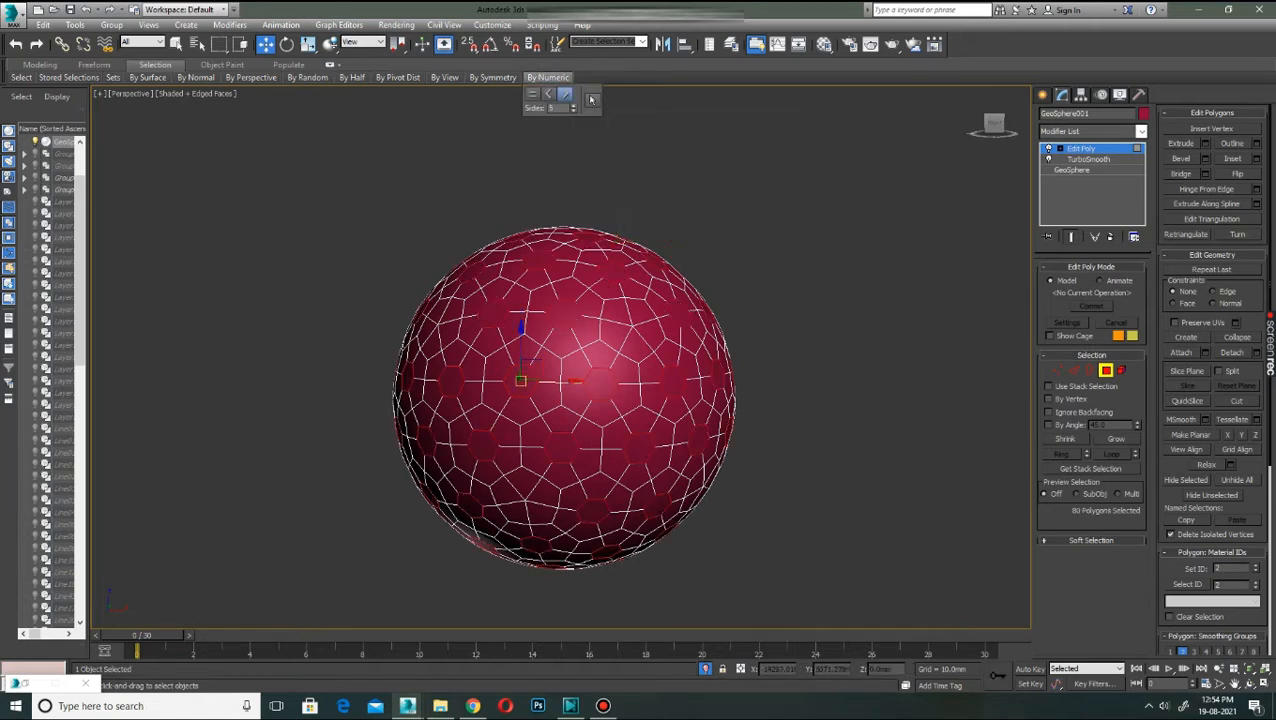
Bevel the selected hexagonal polygons outward into long straight spikes with a 0 mm outline.
left_click(1205, 158)
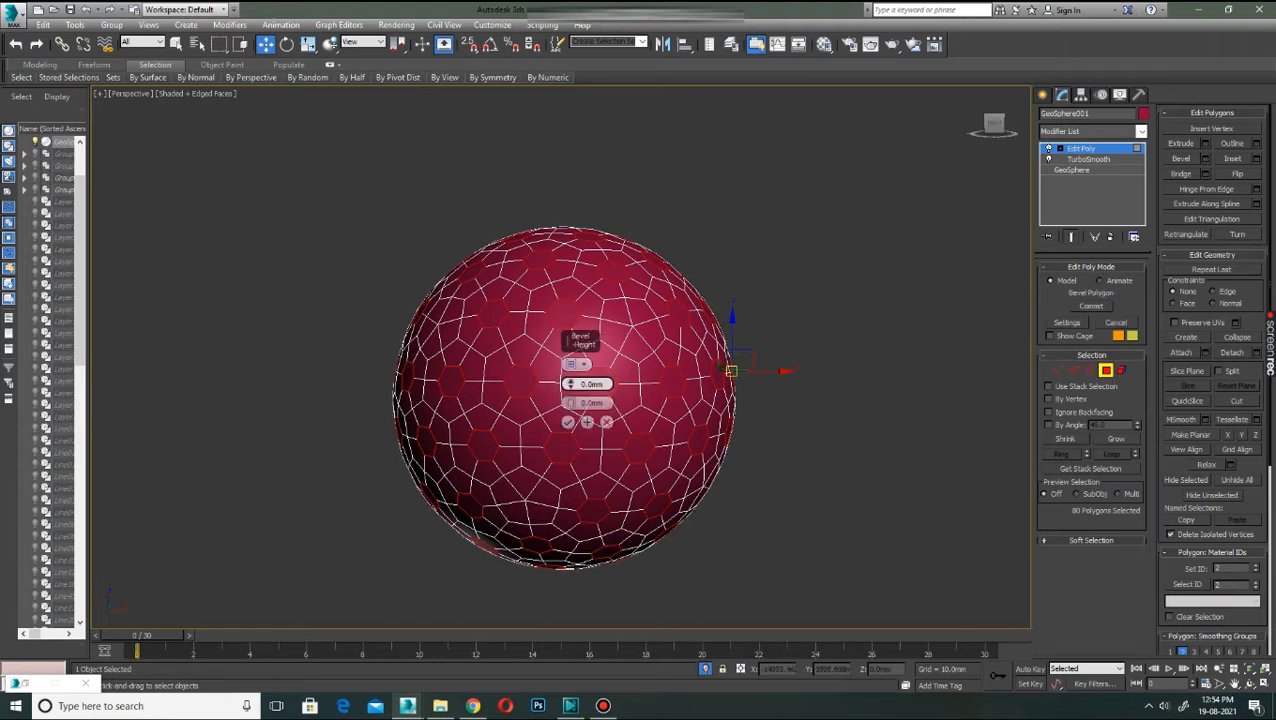
left_click_drag(570, 384, 570, 292)
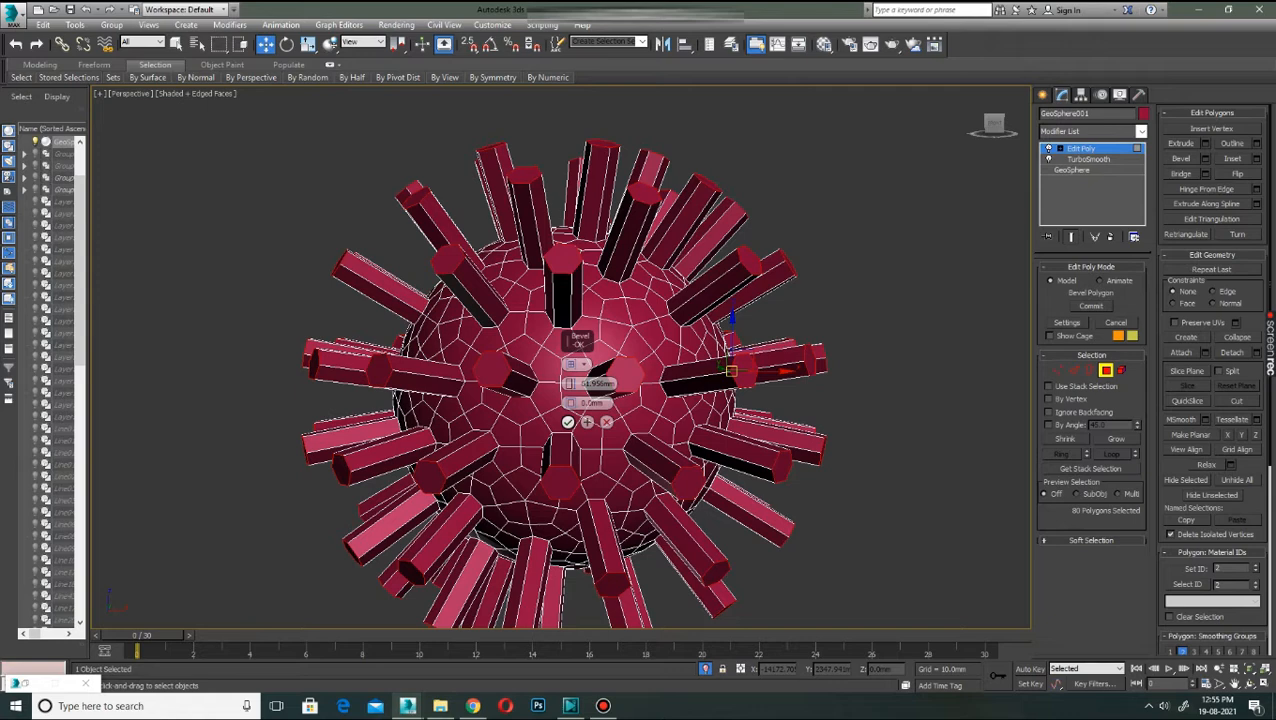
left_click(568, 421)
Bevel the spike ends again into flared tips with a height of about 10.2 mm and an outline of about 6.57 mm.
left_click(1206, 159)
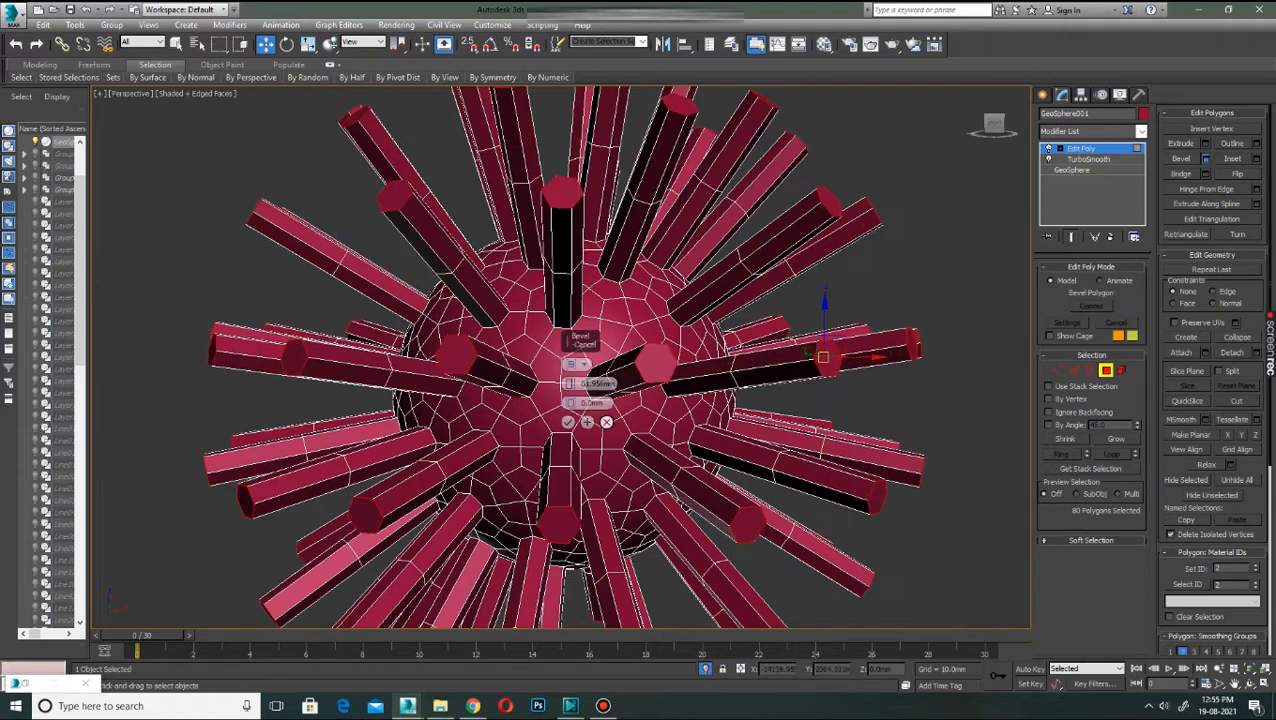
left_click_drag(568, 403, 569, 386)
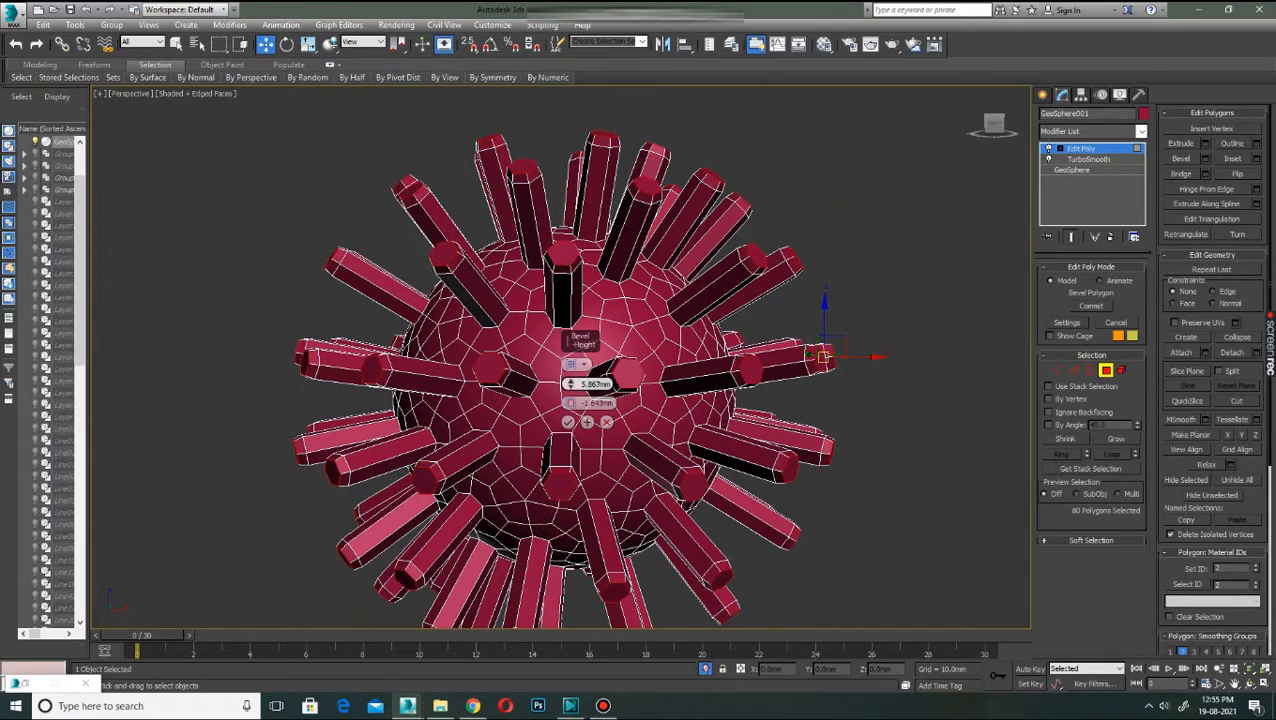
left_click_drag(569, 403, 569, 398)
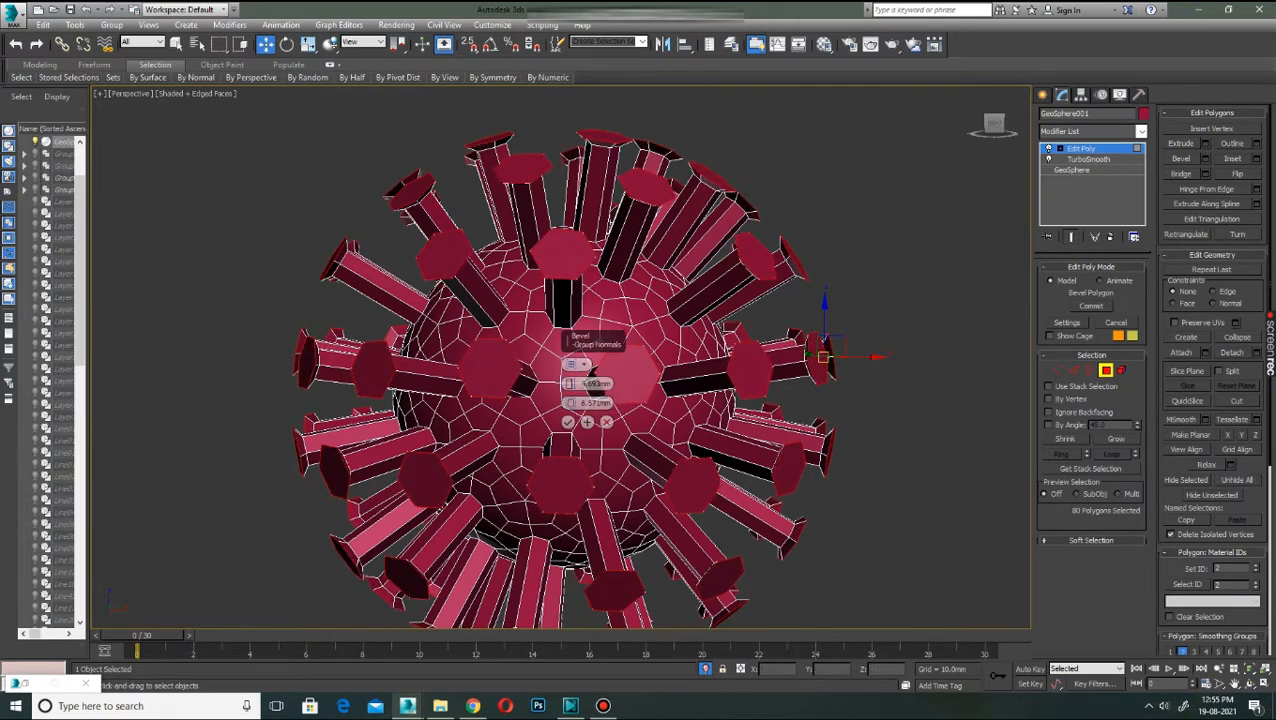
left_click_drag(569, 384, 569, 378)
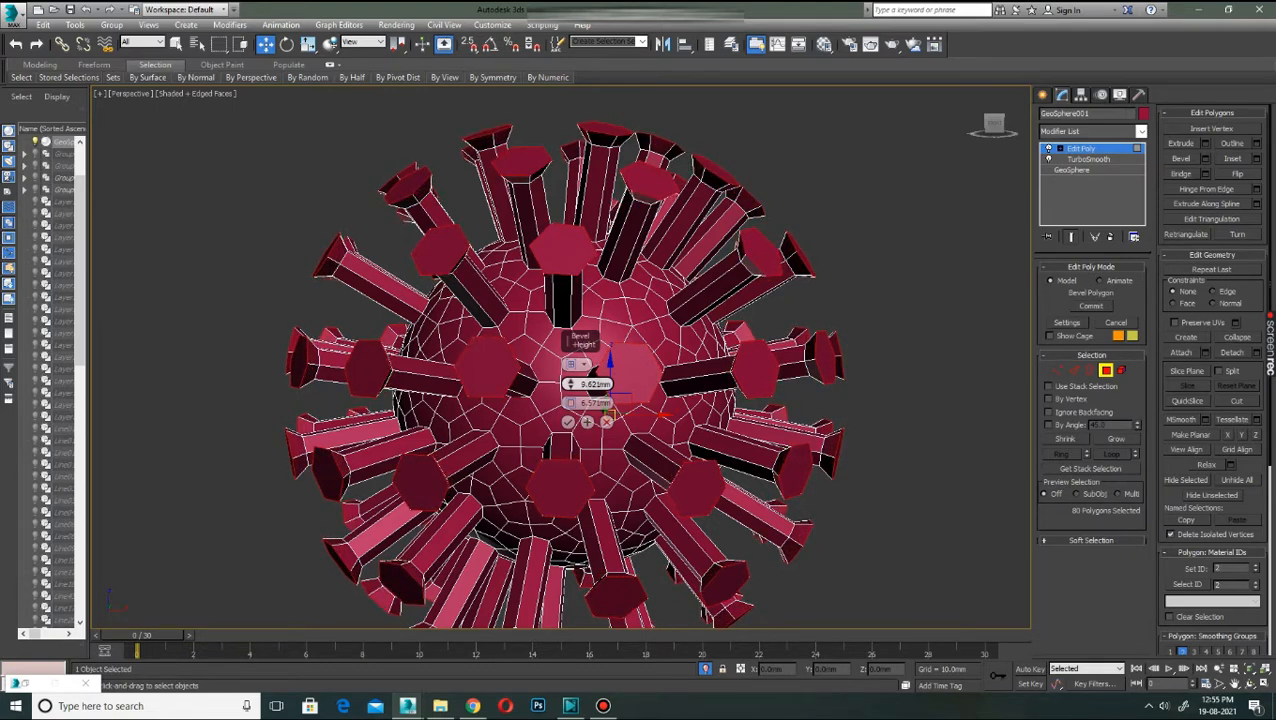
left_click_drag(569, 384, 569, 382)
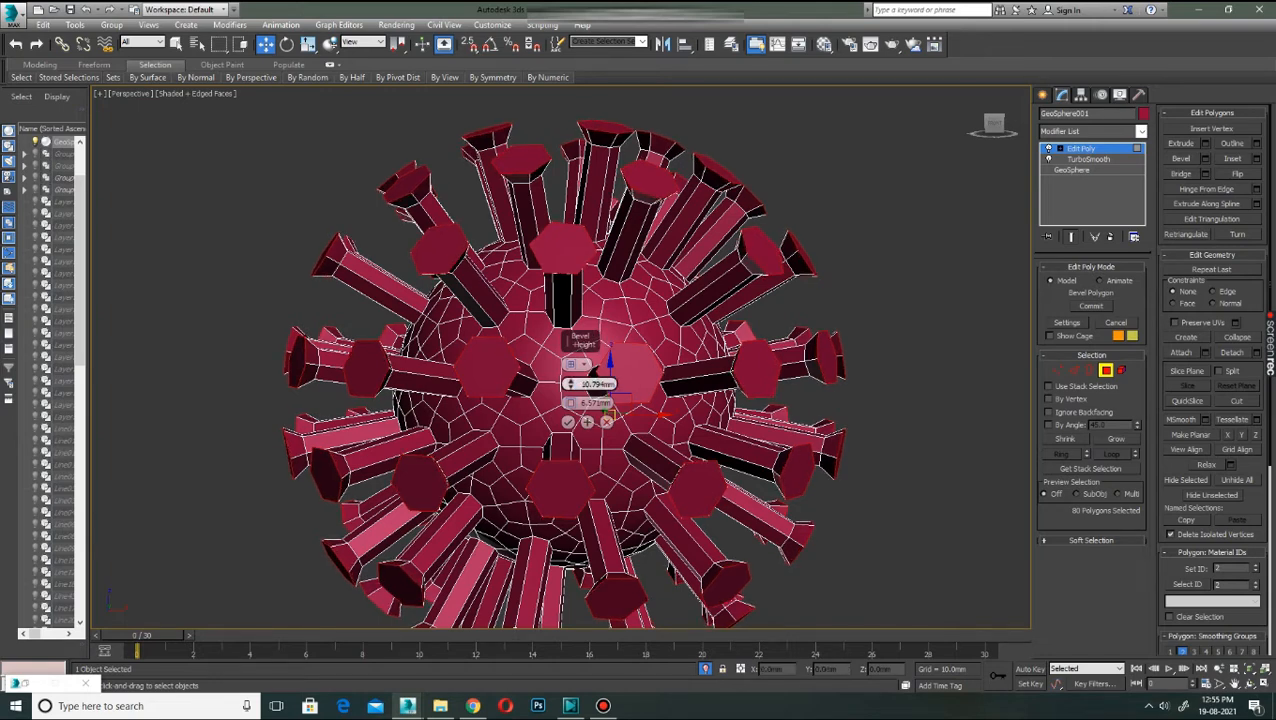
left_click_drag(569, 383, 569, 390)
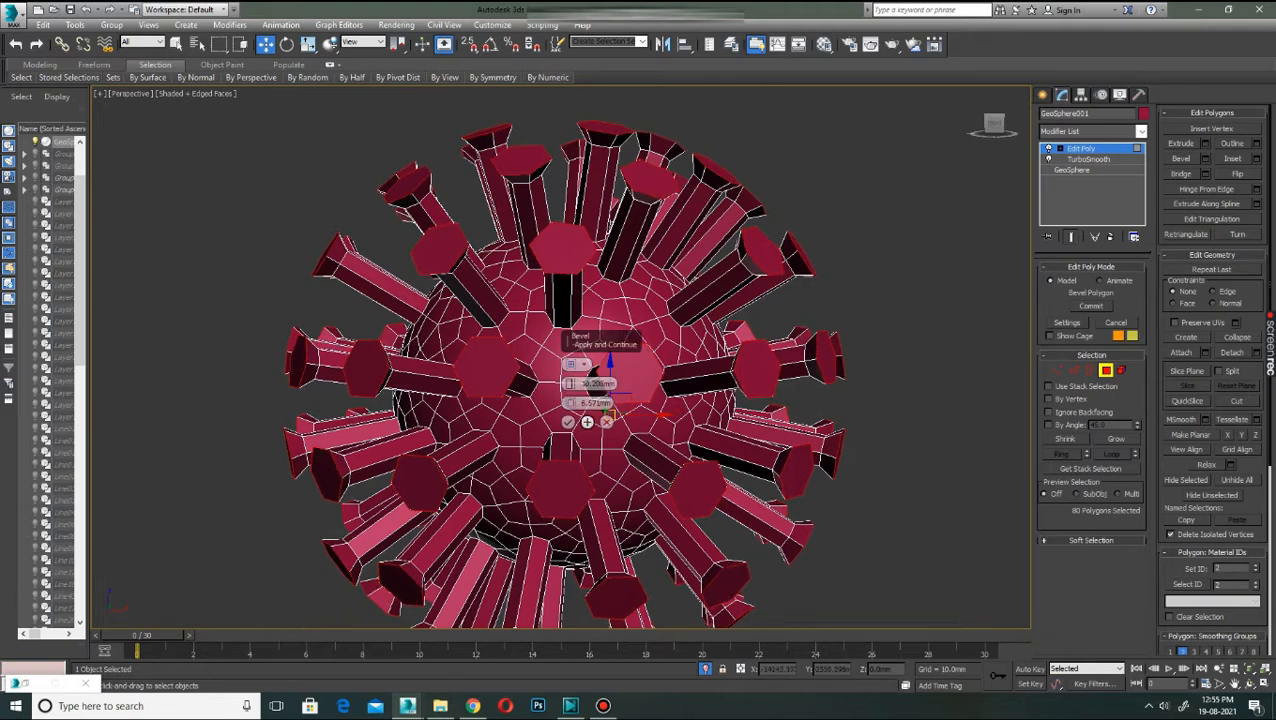
Bevel the flared spike tips again with a height of about 1.29 mm and a negative outline to form smaller inner hexagons.
left_click(569, 364)
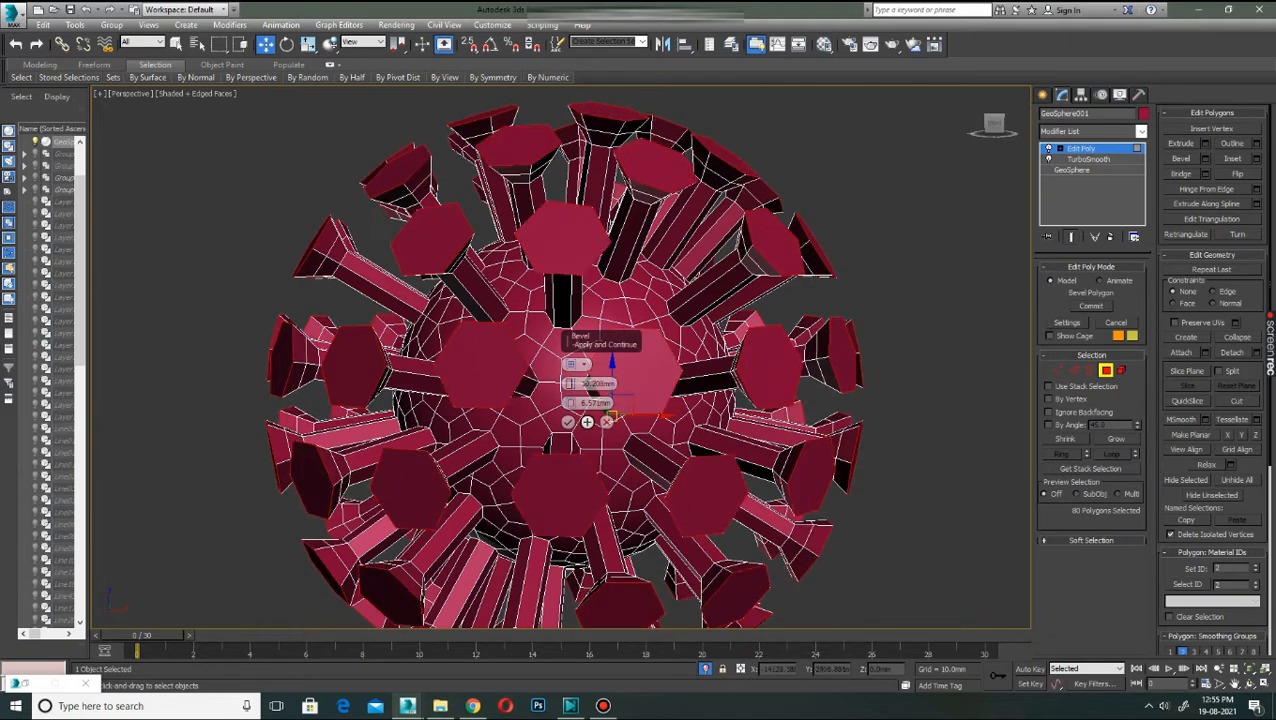
mouse_move(569, 384)
left_mouse_down()
mouse_move(570, 420)
mouse_move(570, 380)
left_mouse_up()
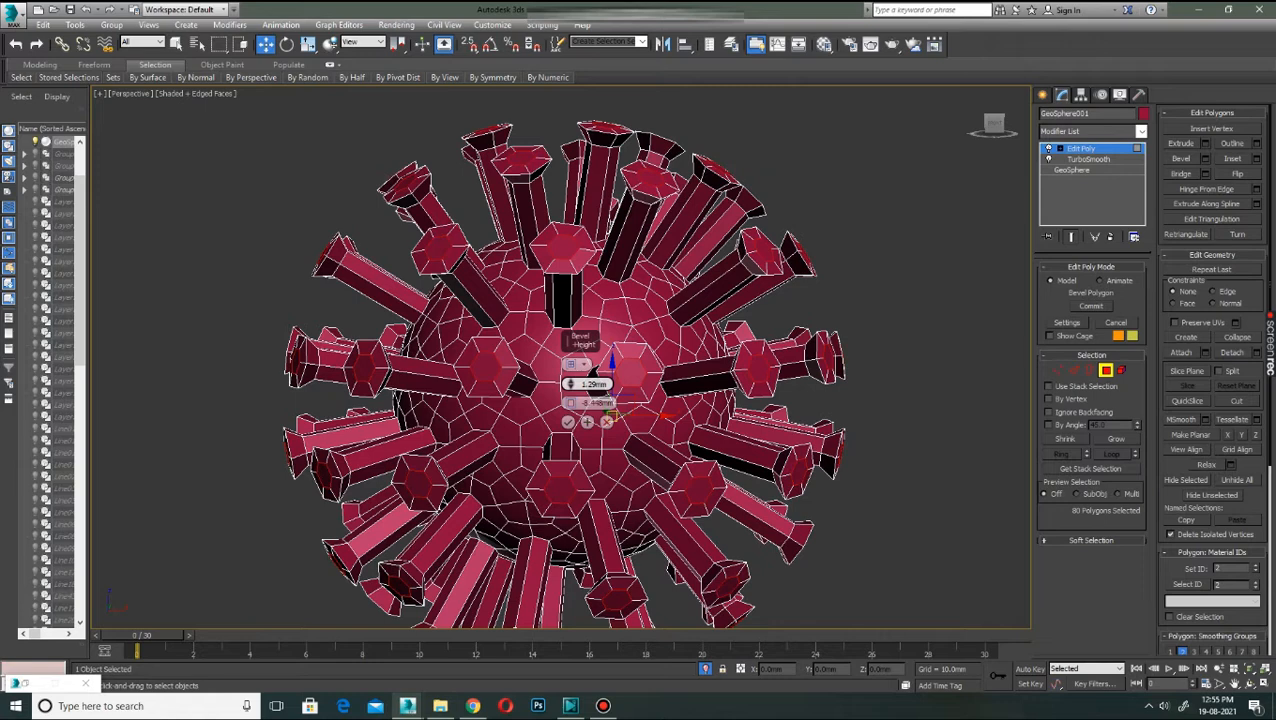
left_click(568, 422)
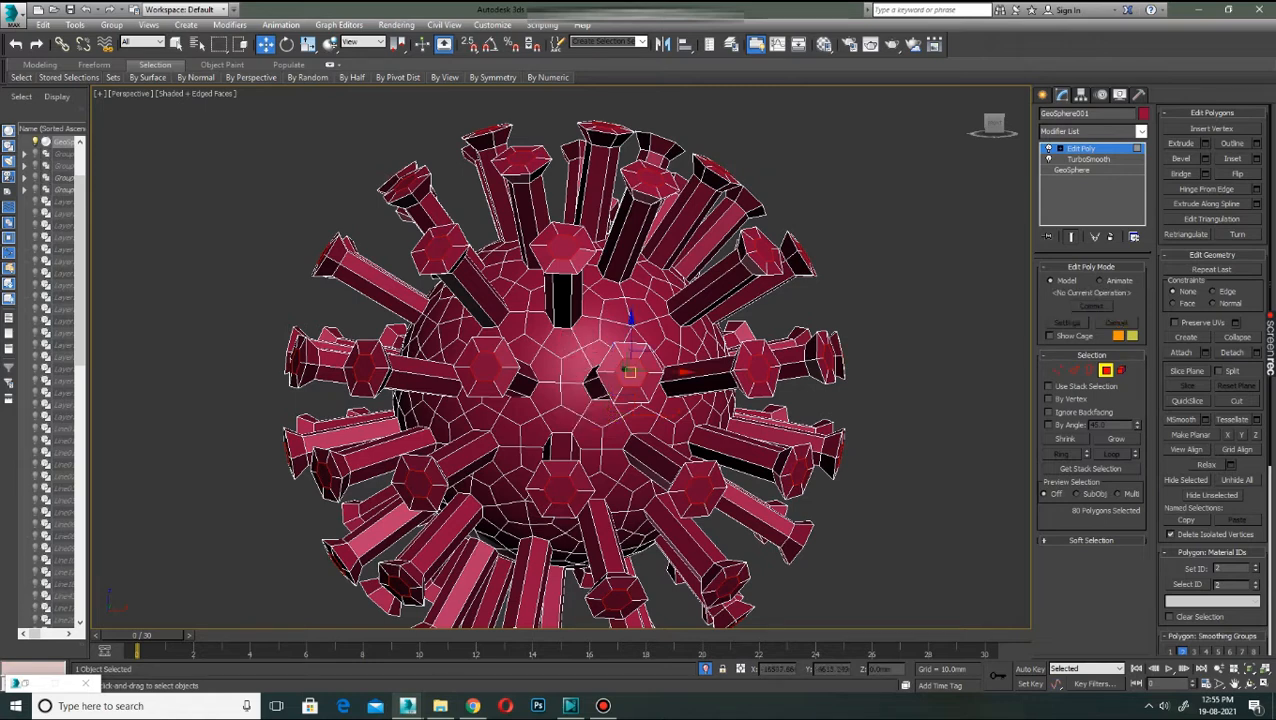
Extrude the inner hexagons inward by about 20.76 mm to hollow the spike tips, and leave polygon level.
left_click(1205, 143)
left_click_drag(570, 384, 569, 385)
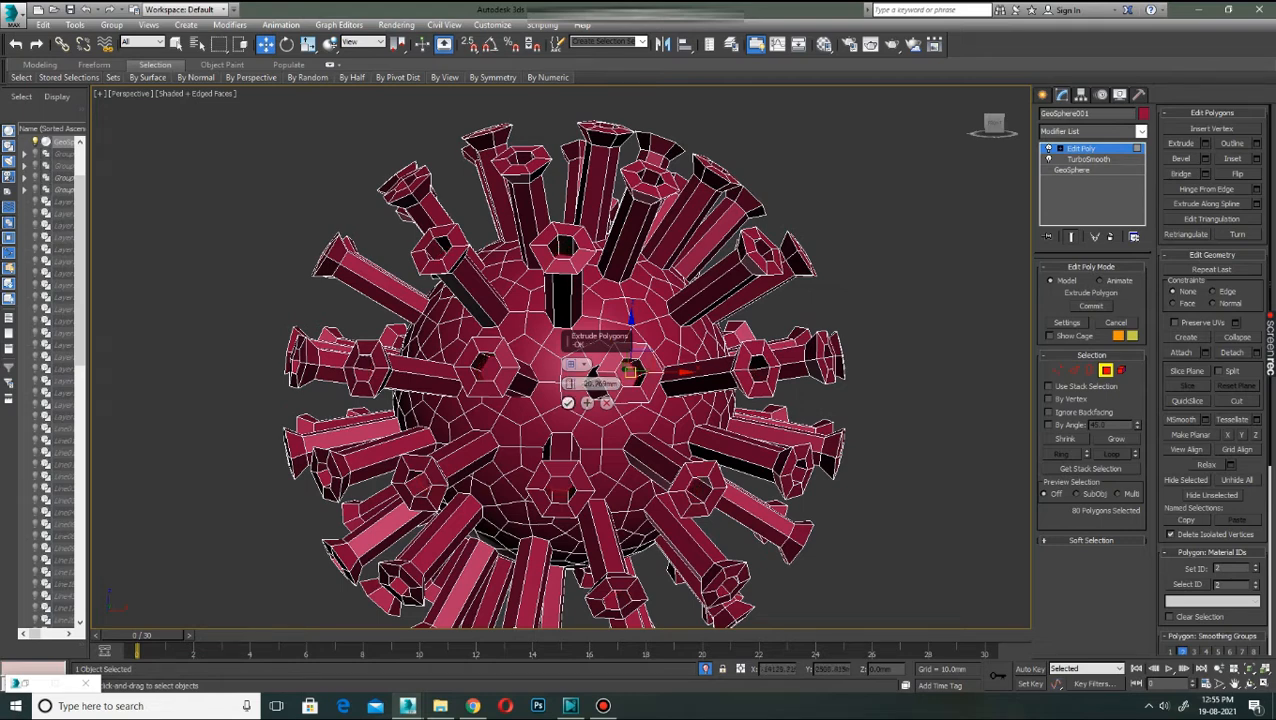
left_click(567, 403)
scroll(697, 368, "down", 3)
middle_click_drag(697, 368, 622, 372)
key("4")
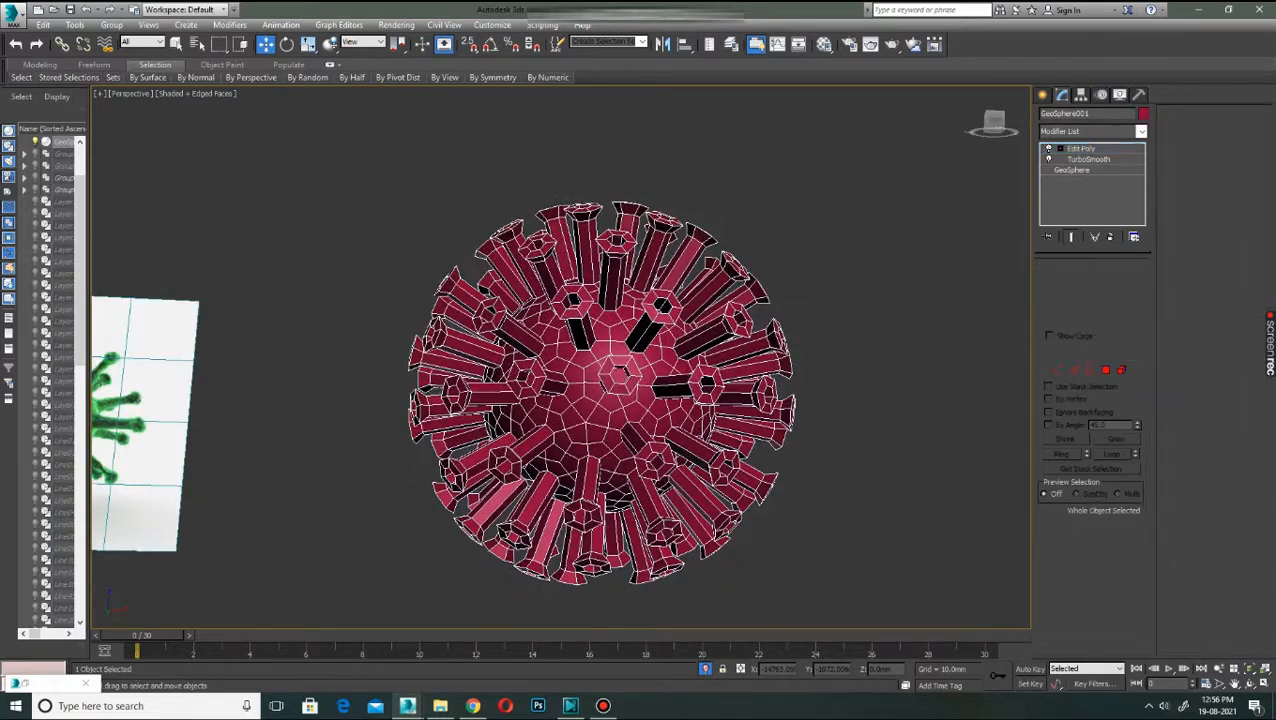
Add a TurboSmooth modifier above Edit Poly to round the spiked geosphere.
left_click(1090, 131)
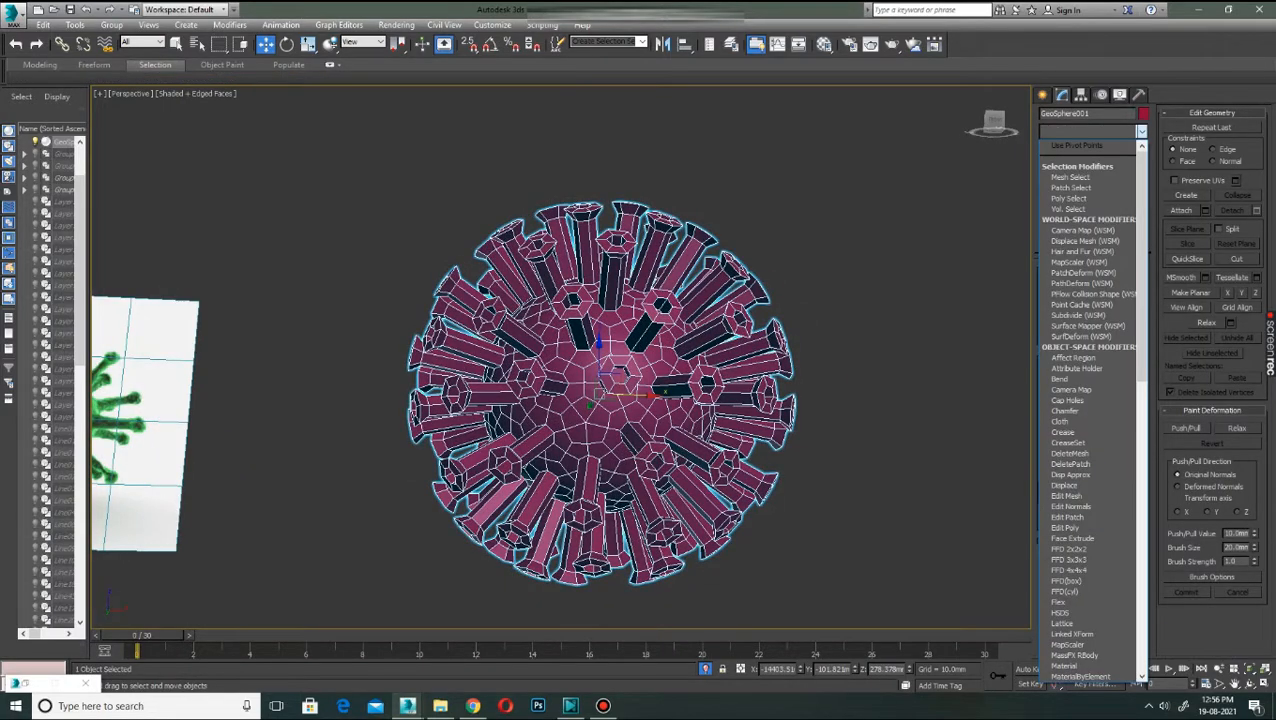
key("t")
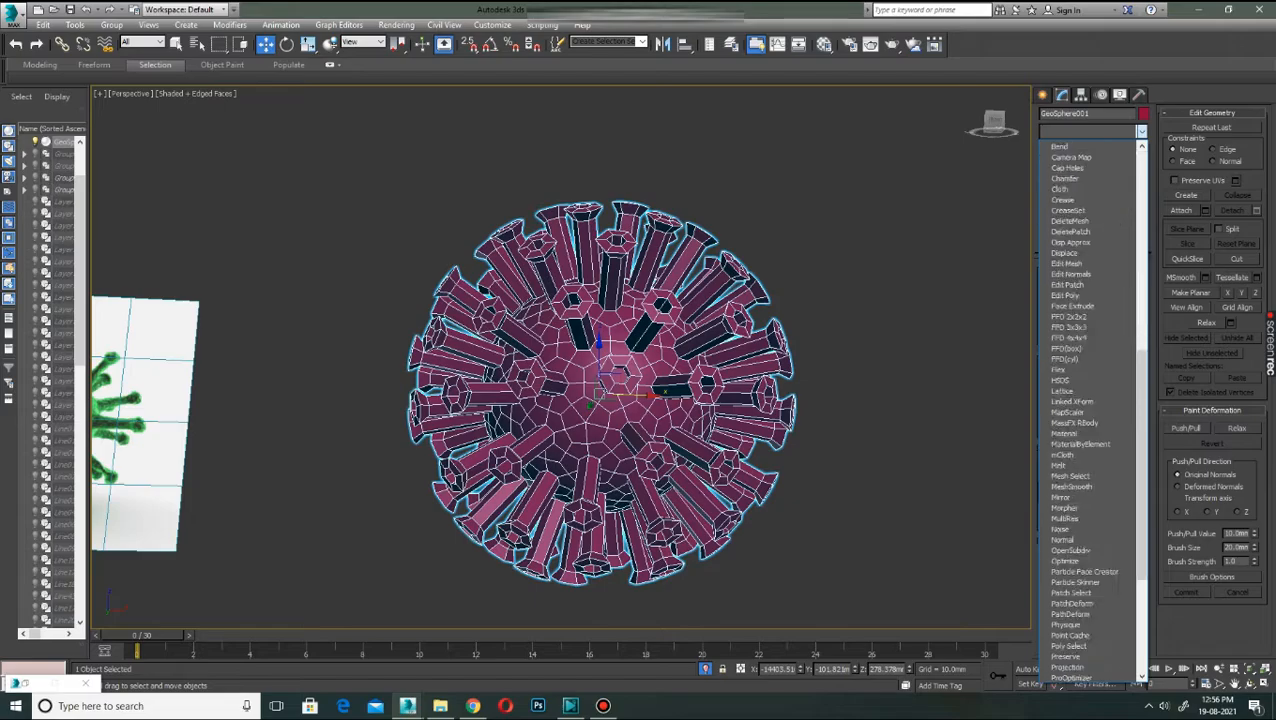
key("Return")
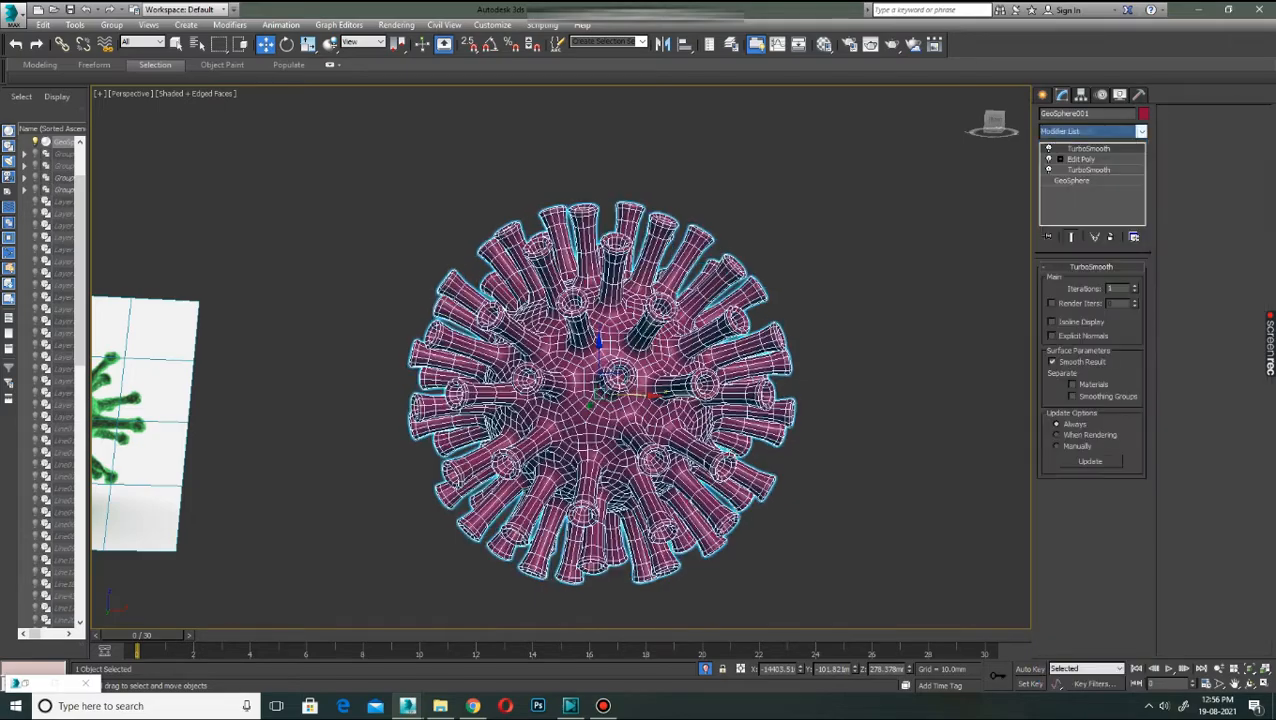
Compare the smoothed virus model with the reference image from several views.
scroll(635, 386, "up", 2)
scroll(635, 386, "down", 1)
middle_click_drag(635, 386, 650, 240)
scroll(646, 322, "down", 2)
left_click(808, 195)
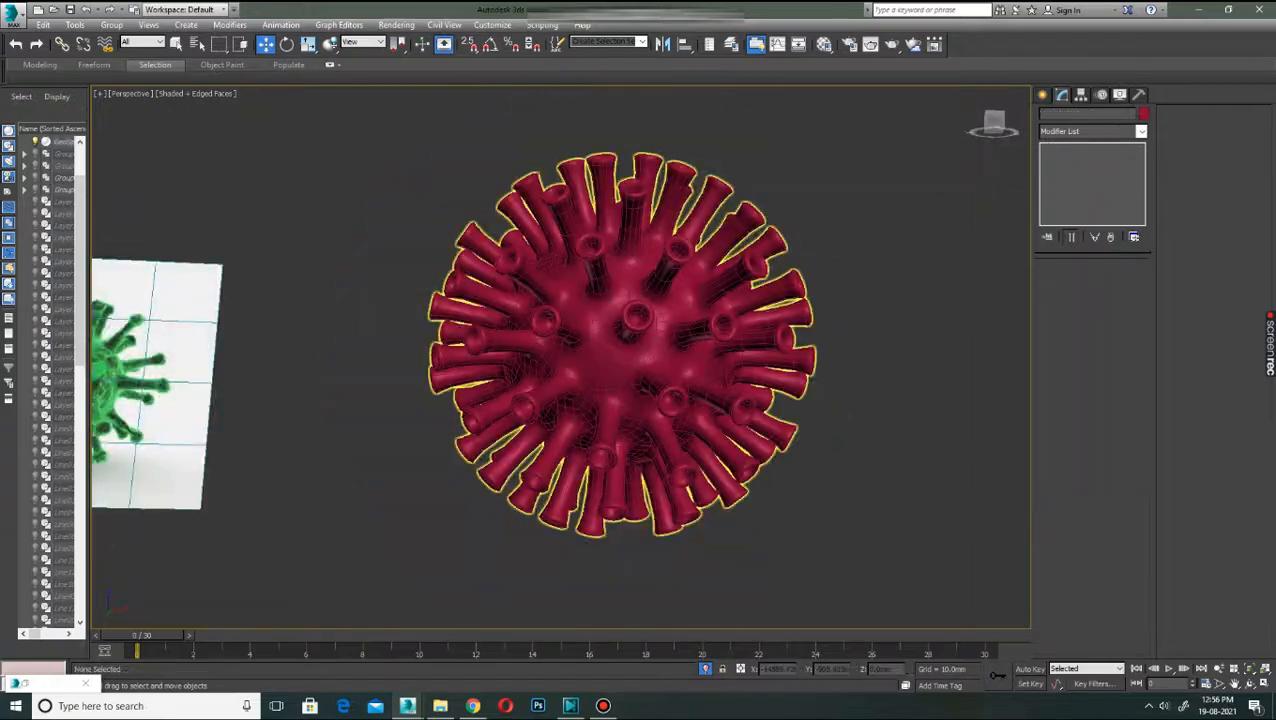
scroll(762, 238, "down", 2)
middle_click_drag(762, 238, 771, 228)
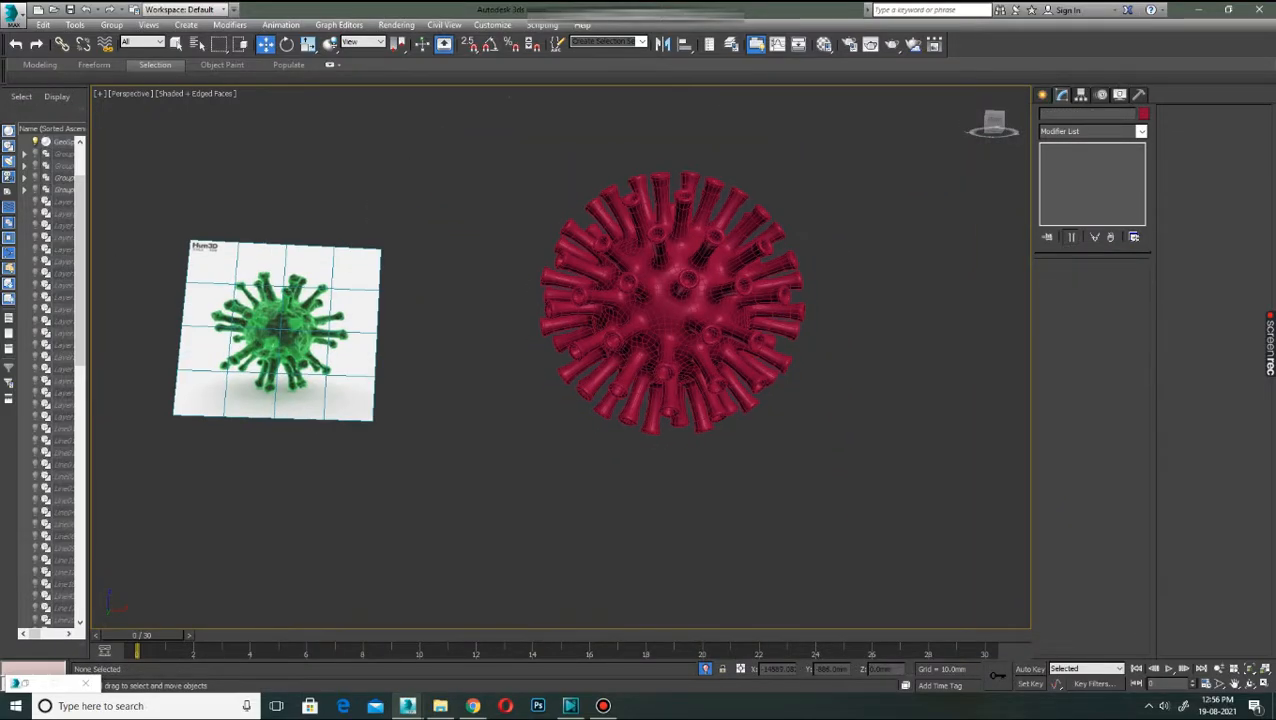
middle_click_drag(705, 300, 665, 280, "alt")
left_click(663, 276)
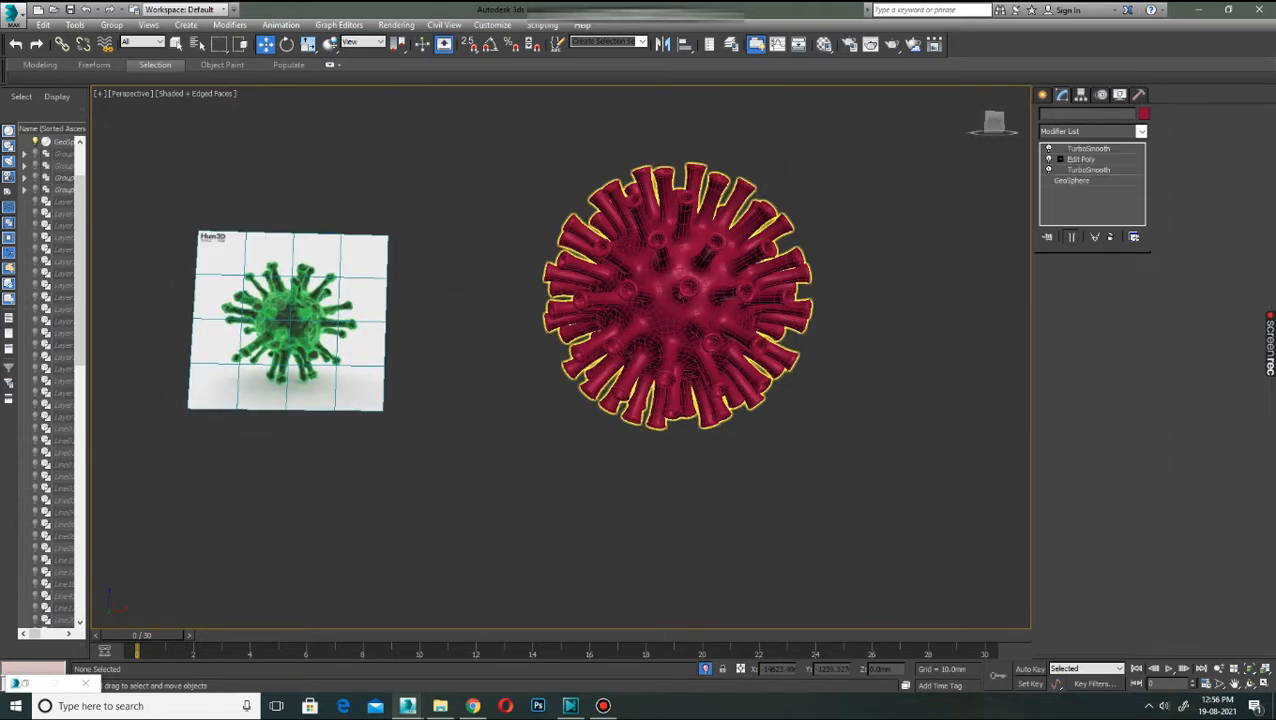
scroll(663, 276, "up", 4)
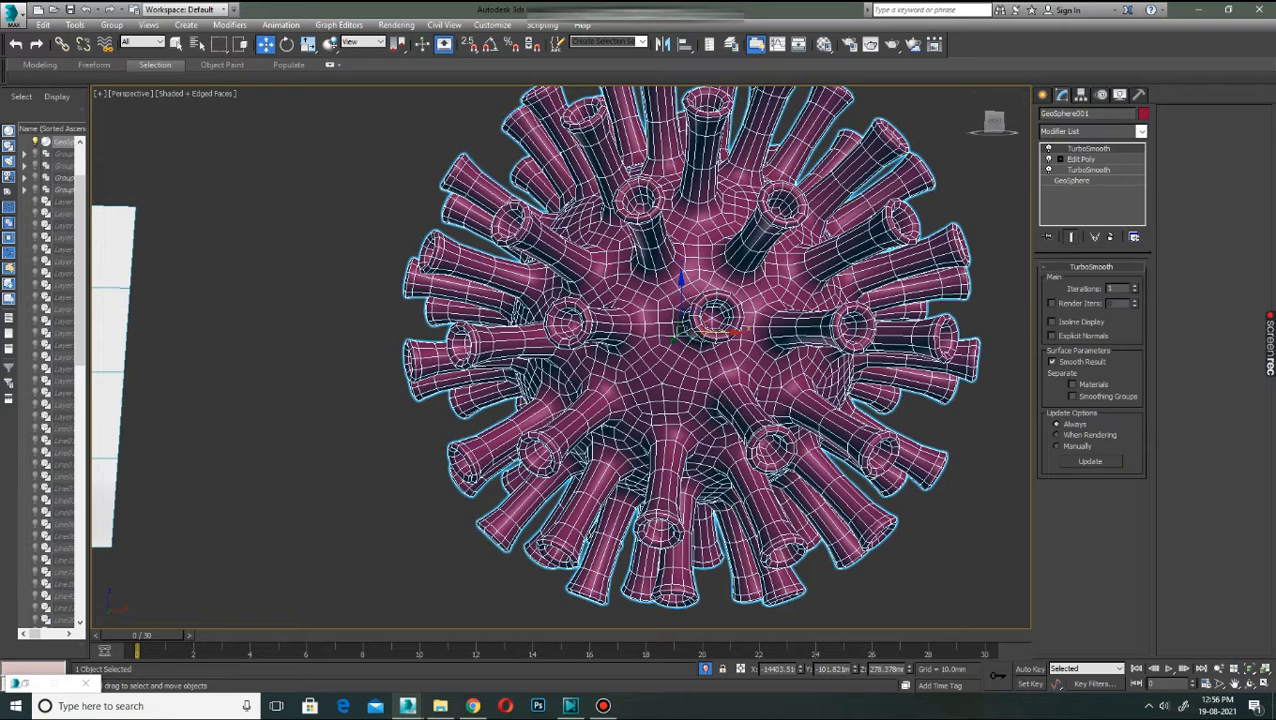
Try to select vertices by their number of edges, using numeric selection at the Edit Poly vertex level.
left_click(1081, 159)
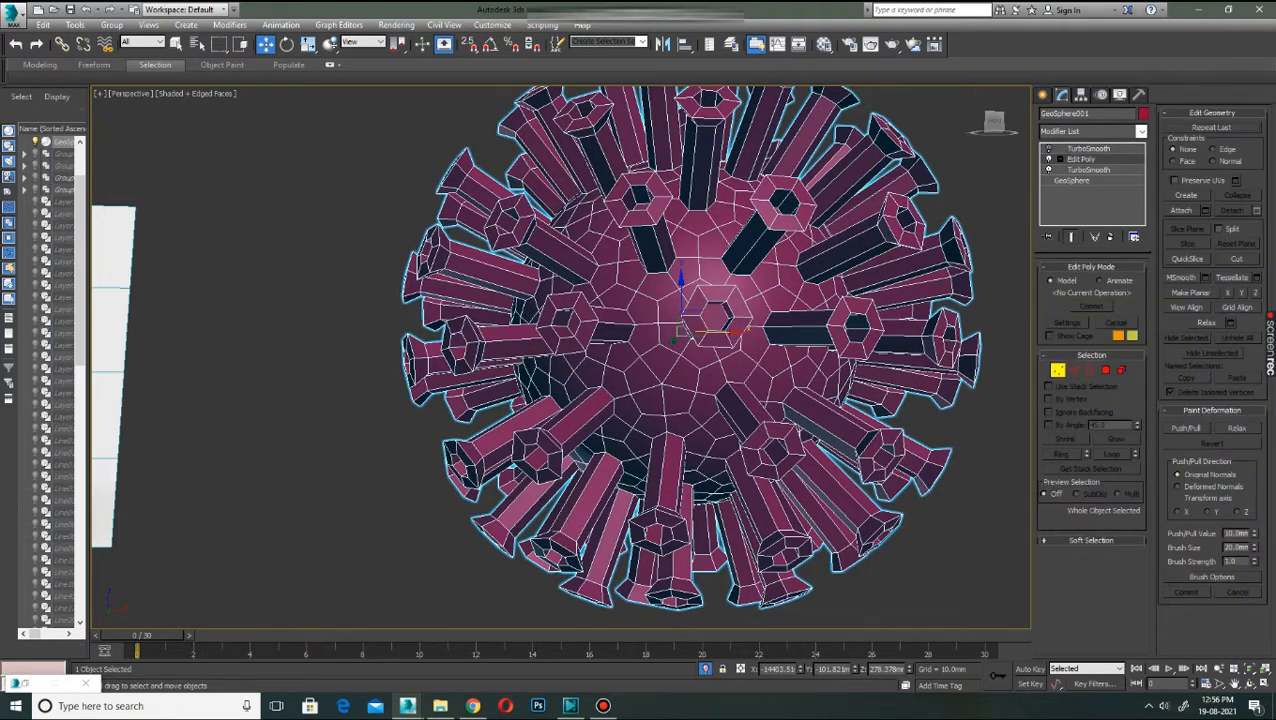
key("1")
middle_click_drag(661, 384, 602, 392)
left_click(619, 313)
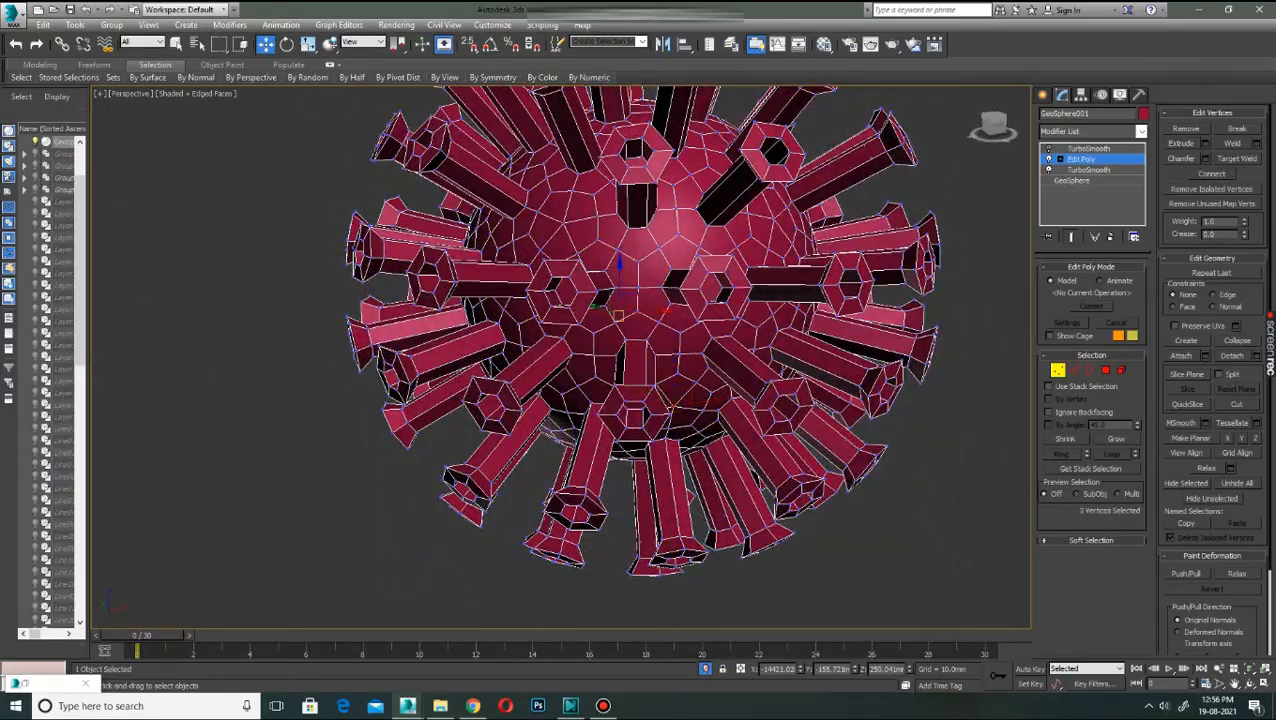
middle_click_drag(619, 313, 624, 285, "alt")
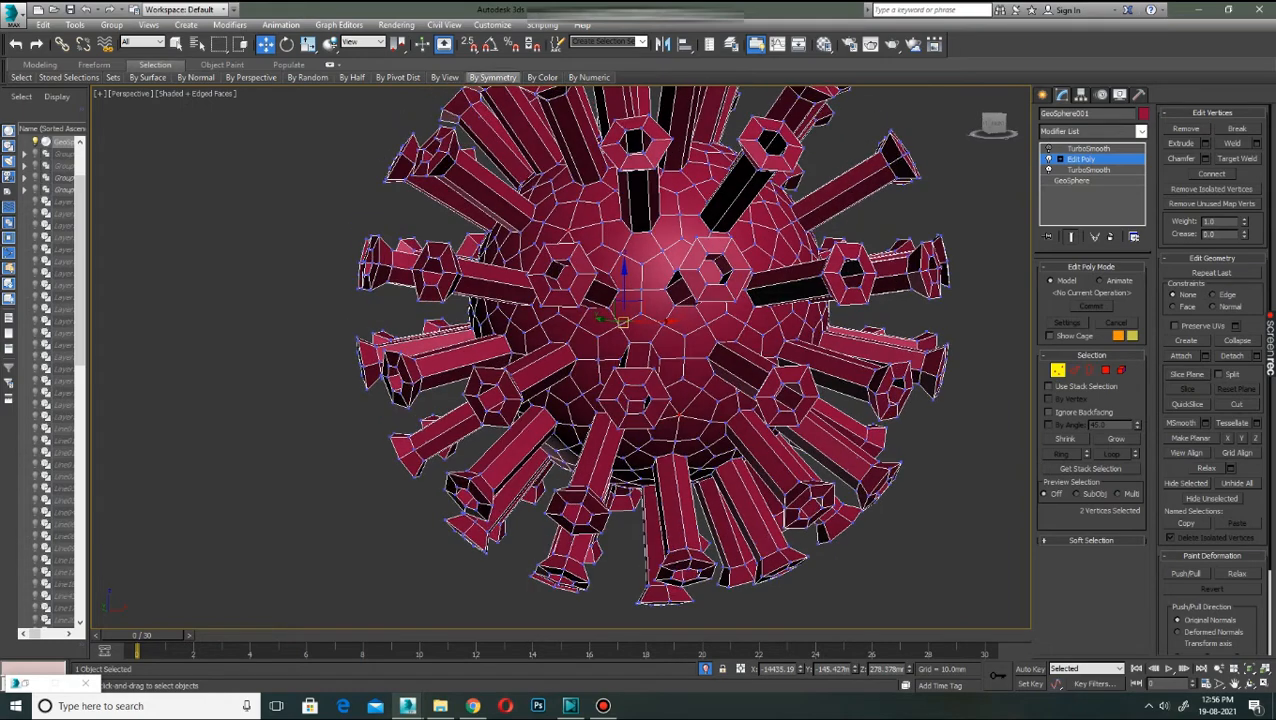
mouse_move(589, 77)
left_click(628, 99)
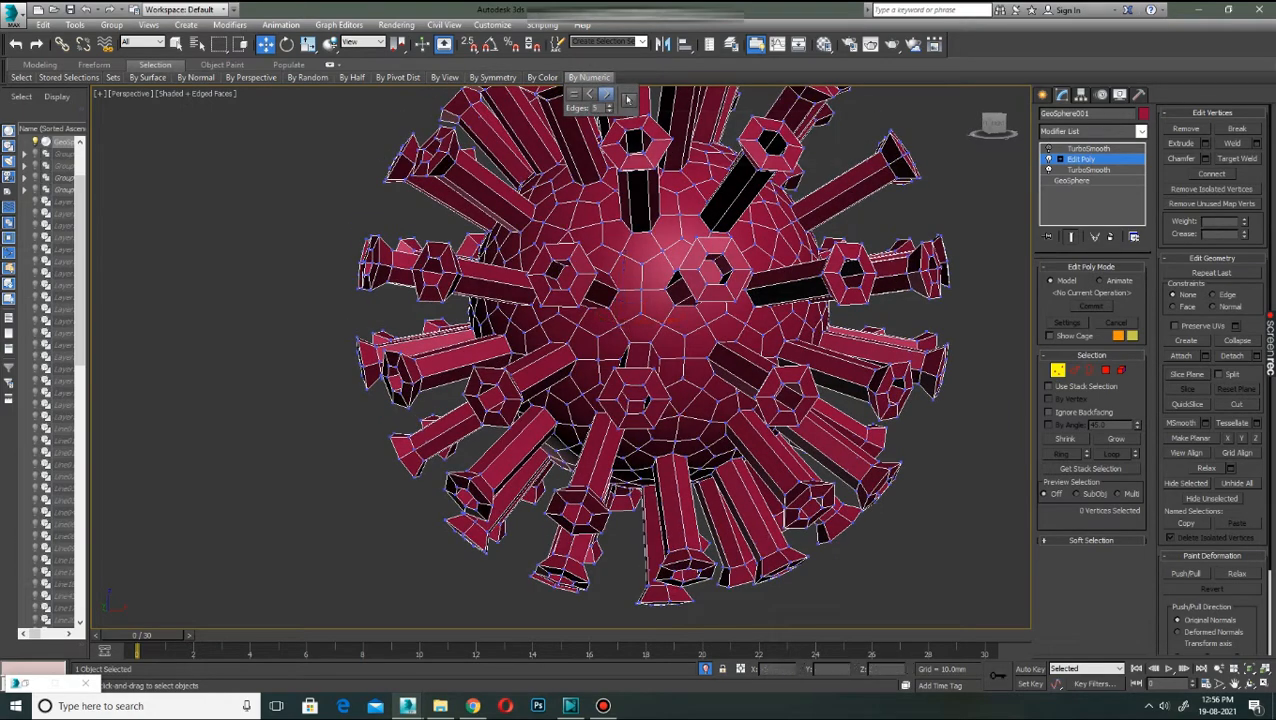
middle_click_drag(637, 350, 622, 298, "alt")
mouse_move(589, 77)
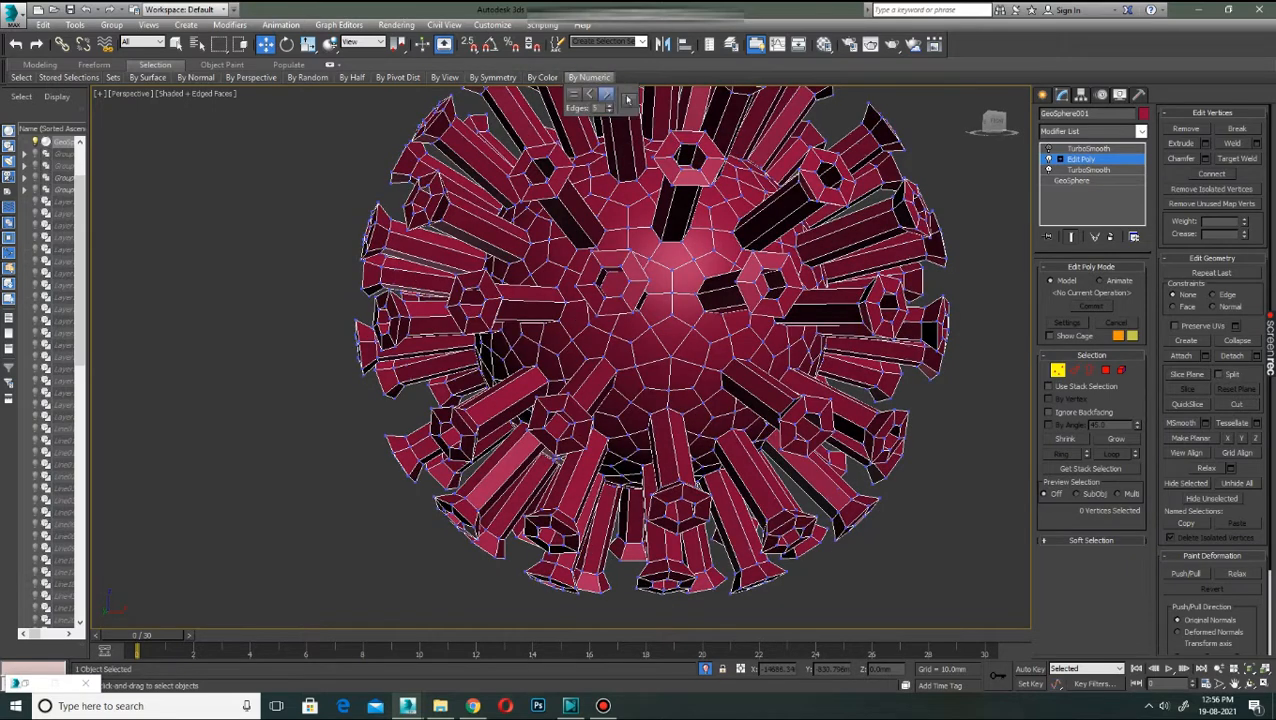
left_click(628, 99)
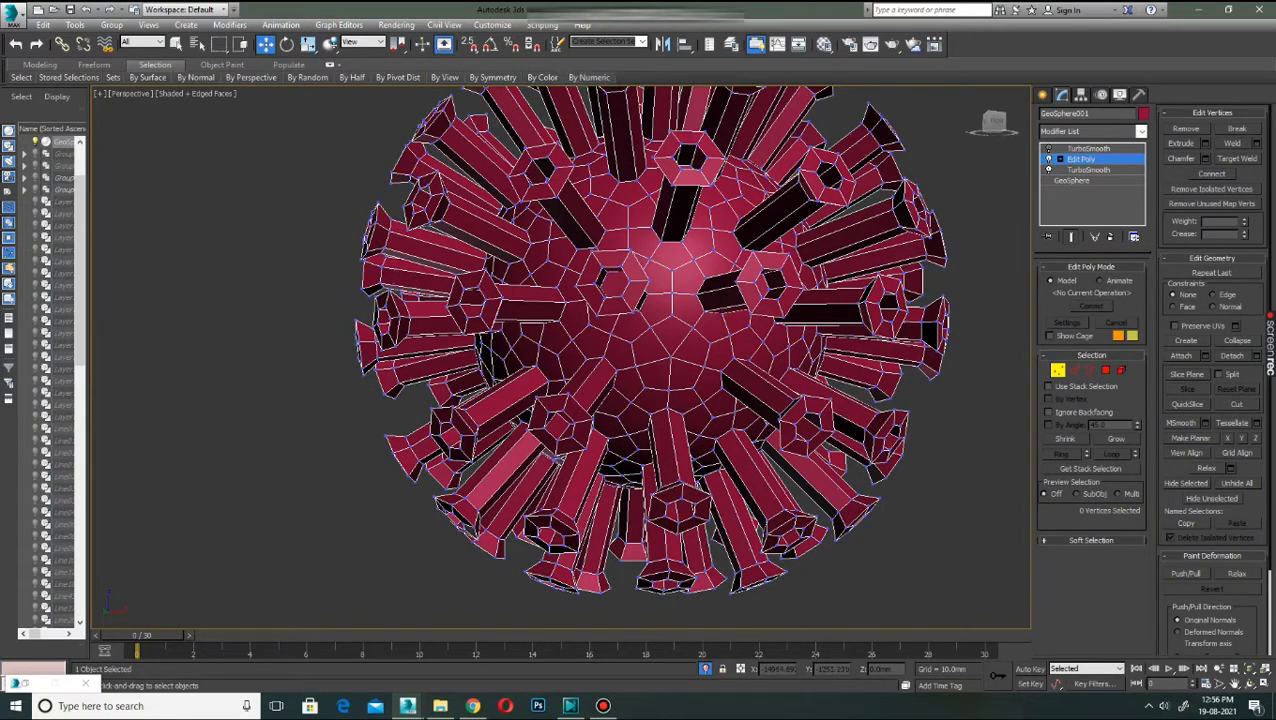
mouse_move(589, 77)
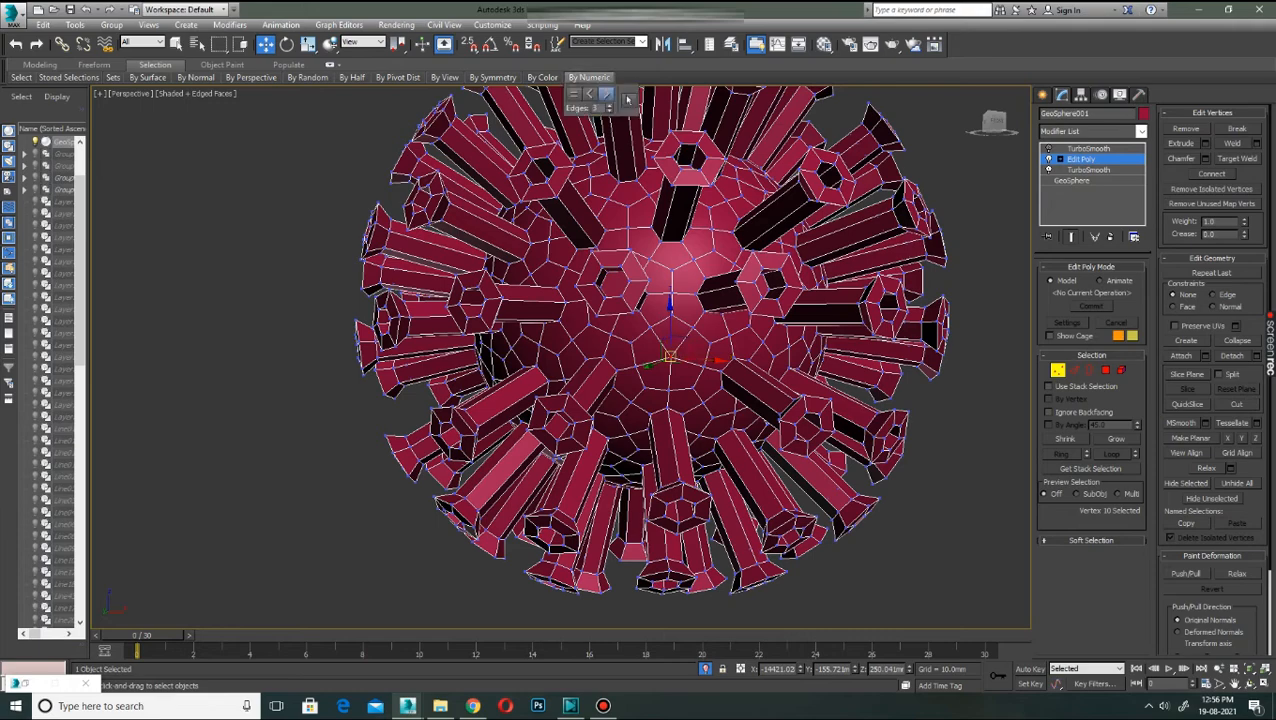
left_click(628, 98)
middle_click_drag(628, 240, 650, 296, "alt")
key("ctrl+z")
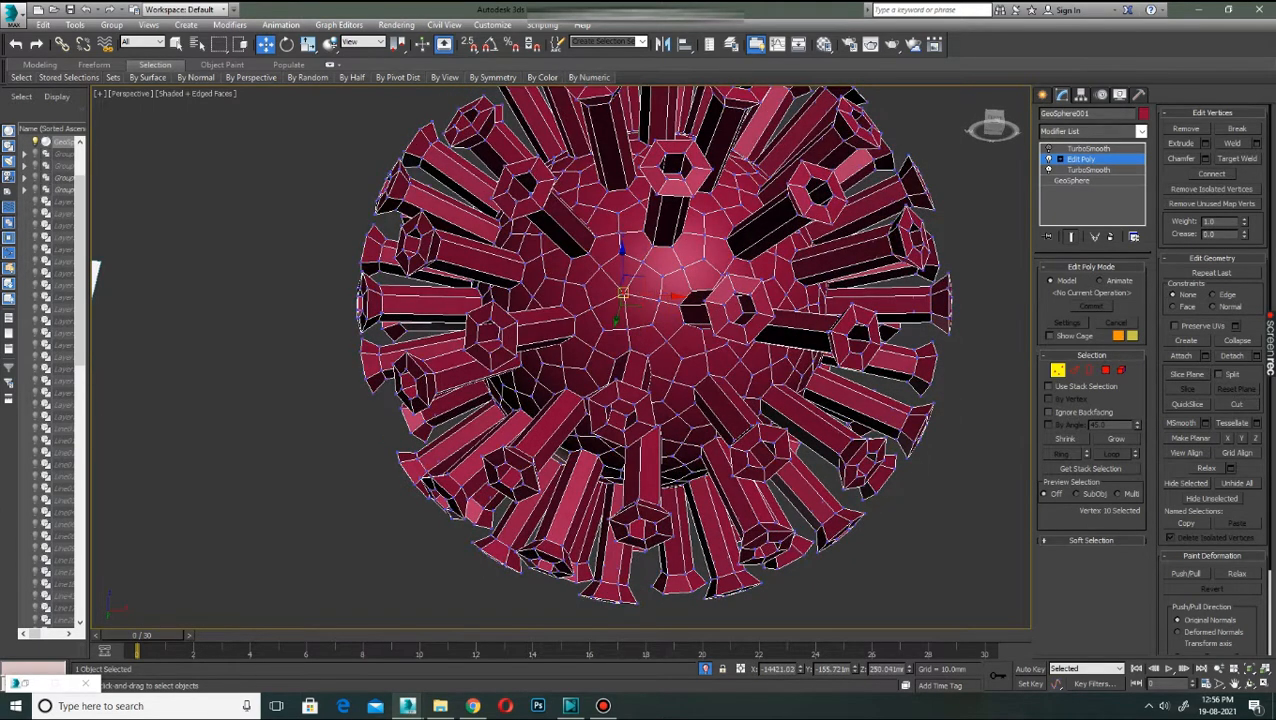
Return to the upper TurboSmooth modifier, show its smoothed result on the virus, and keep the virus selected.
scroll(650, 260, "down", 3)
left_click(1088, 148)
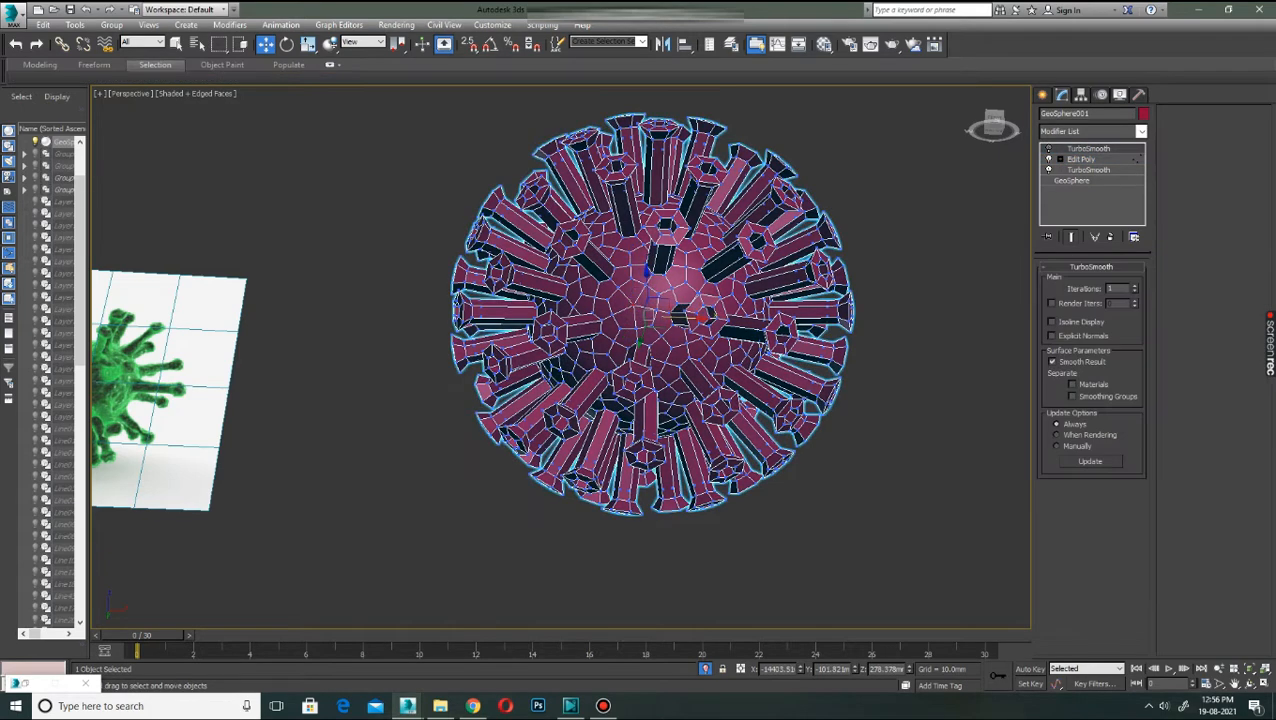
left_click(1048, 148)
left_click(925, 250)
left_click(650, 310)
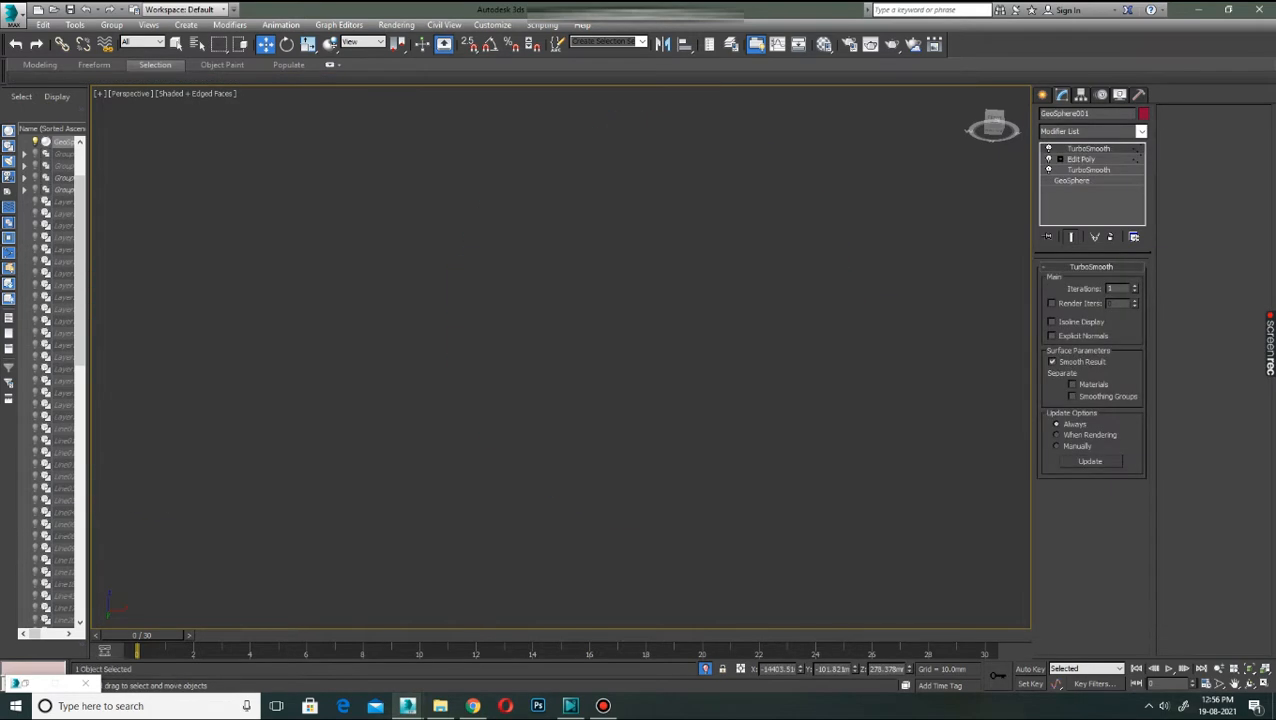
Assign the dark green plant material to the virus, replacing the scene material of the same name.
key("m")
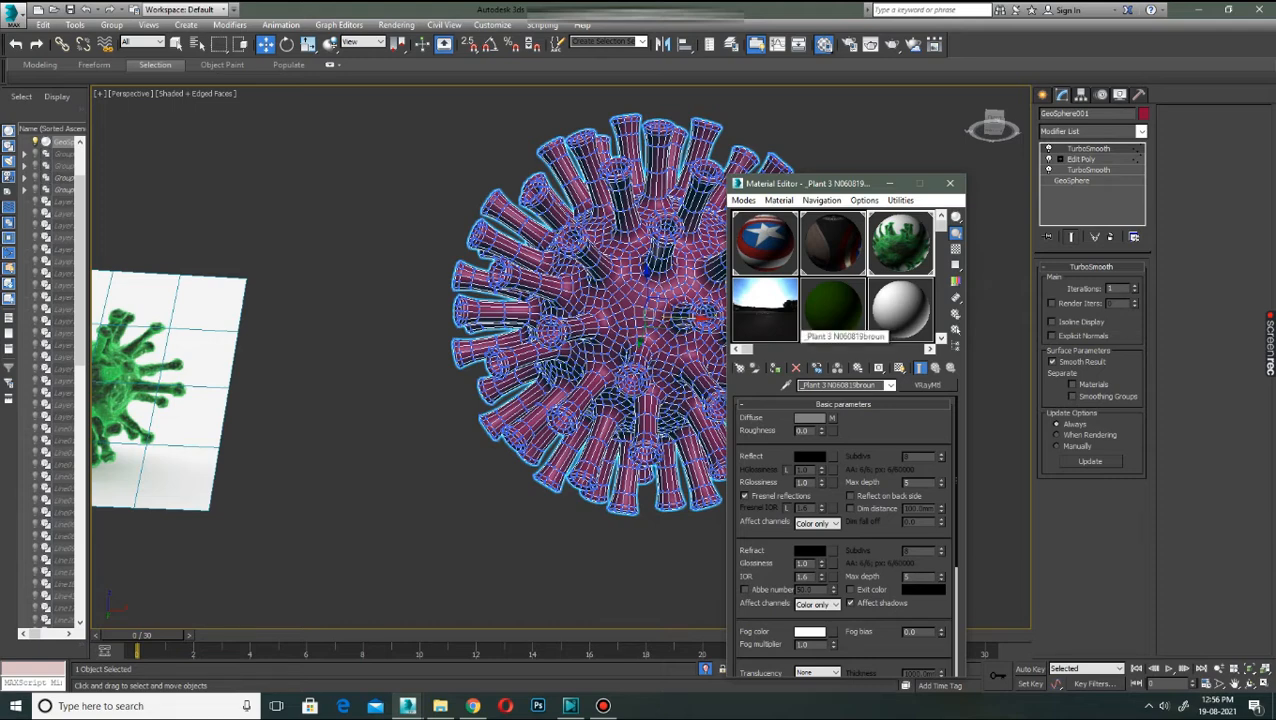
left_click(833, 310)
left_click(775, 367)
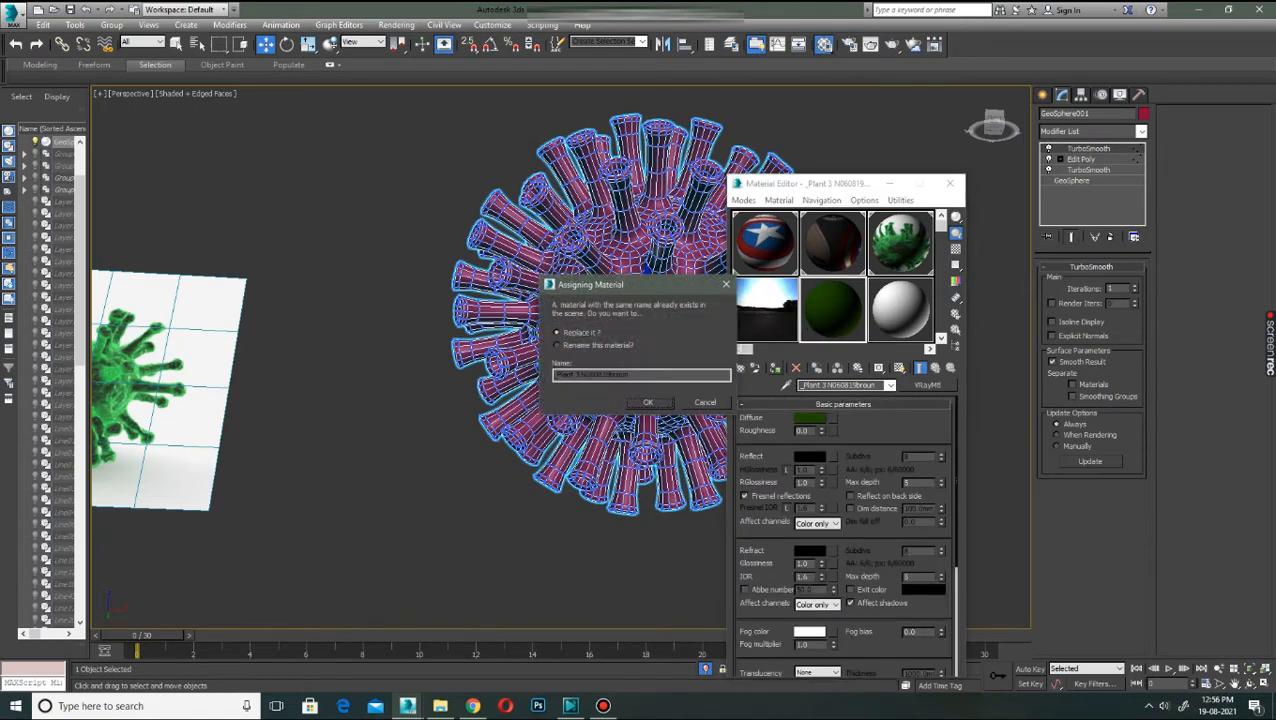
left_click(647, 402)
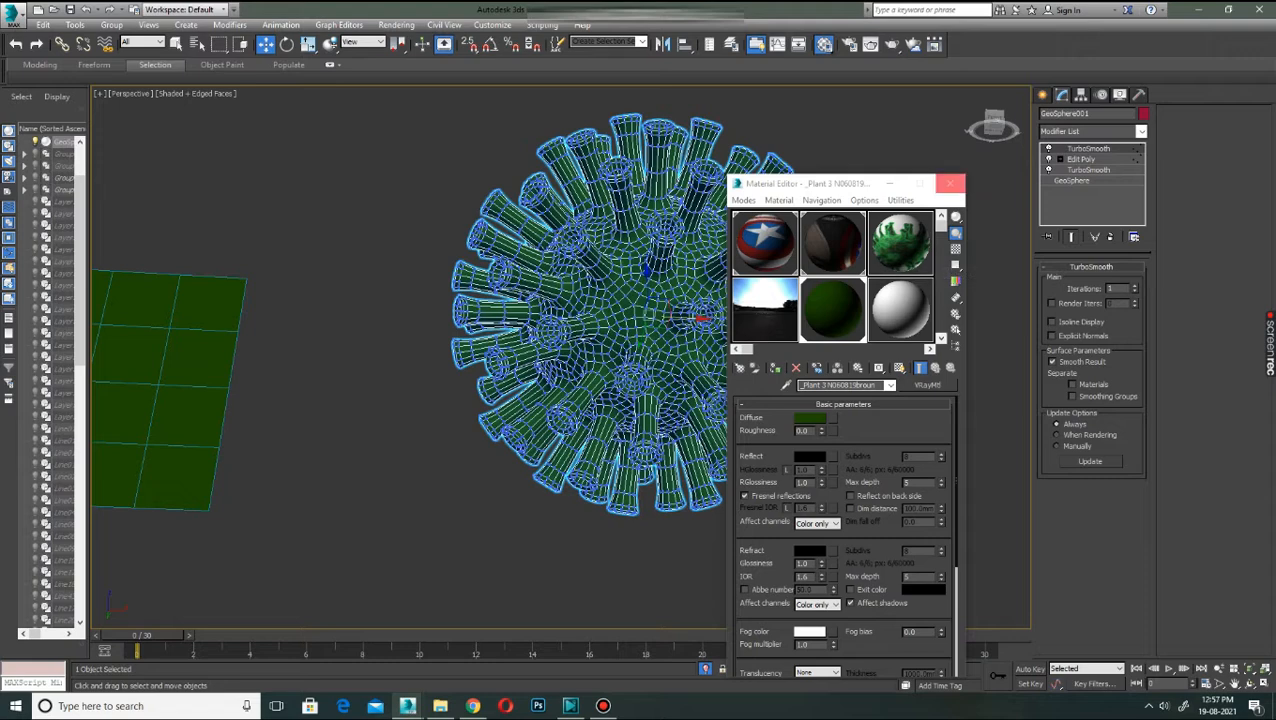
left_click(950, 183)
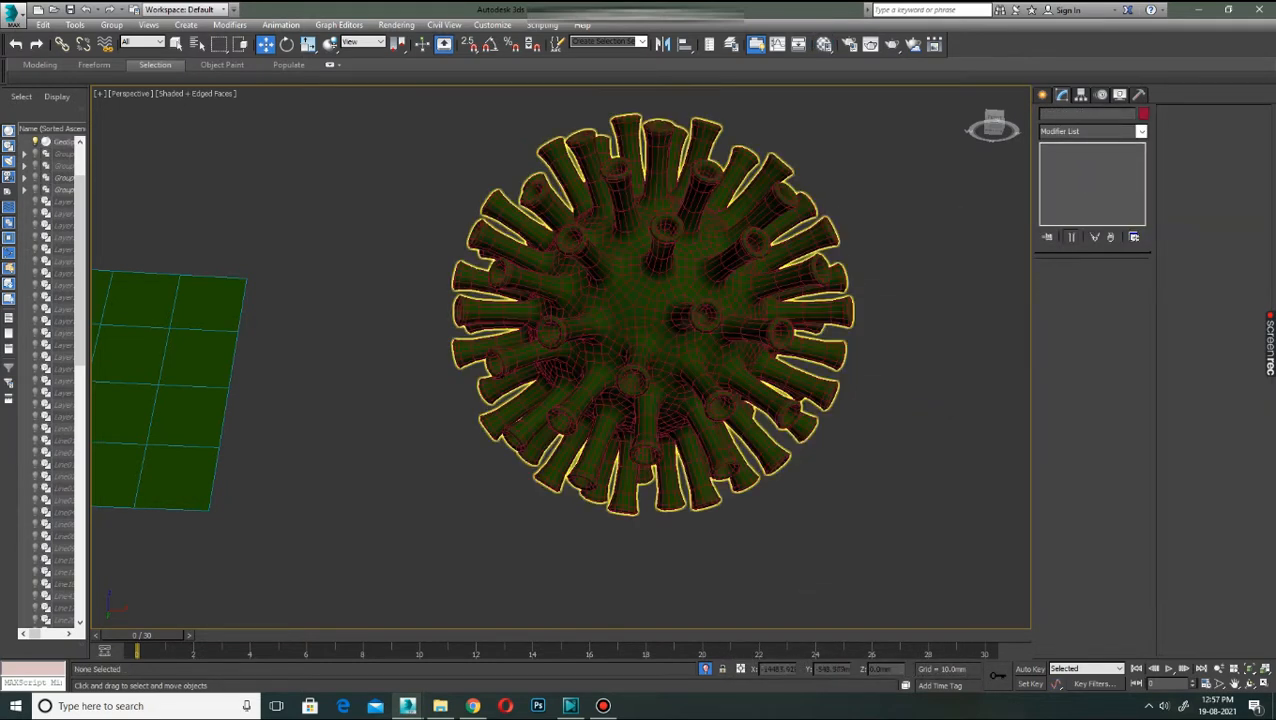
Turn off the edged-faces display, leave the Edit Poly vertex level, and deselect the virus.
left_click(648, 268)
key("F4")
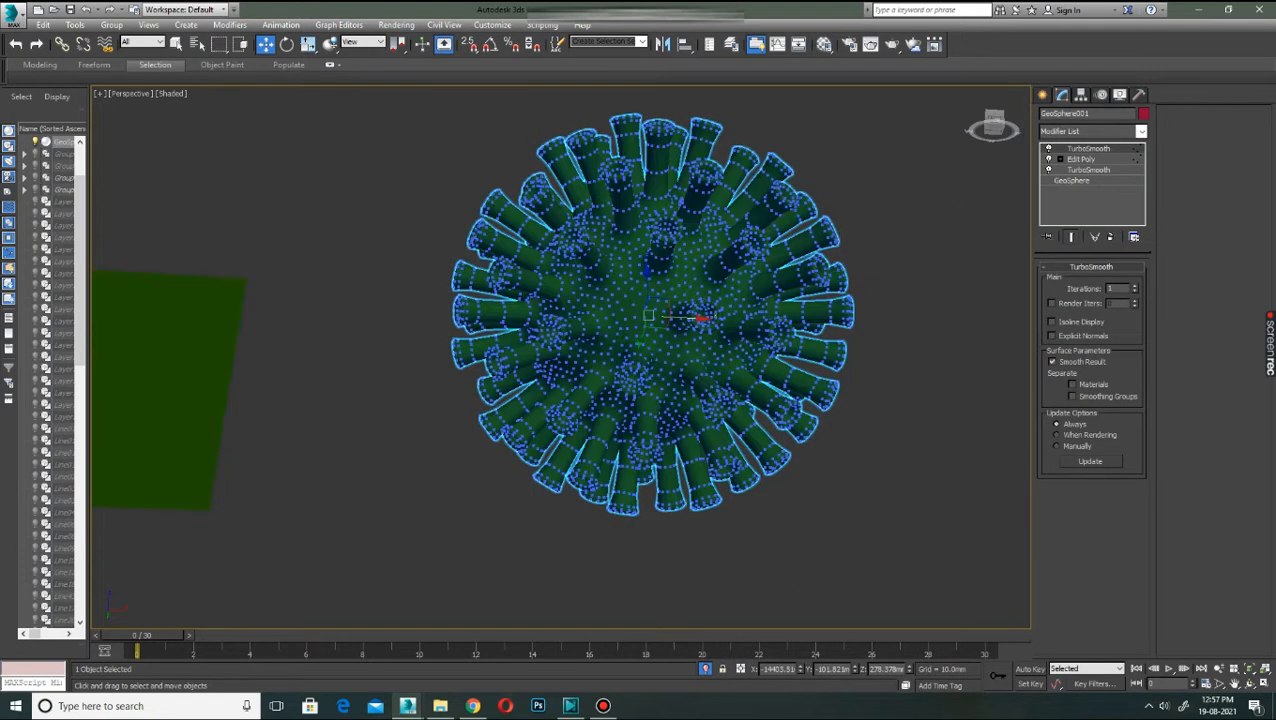
left_click(1081, 159)
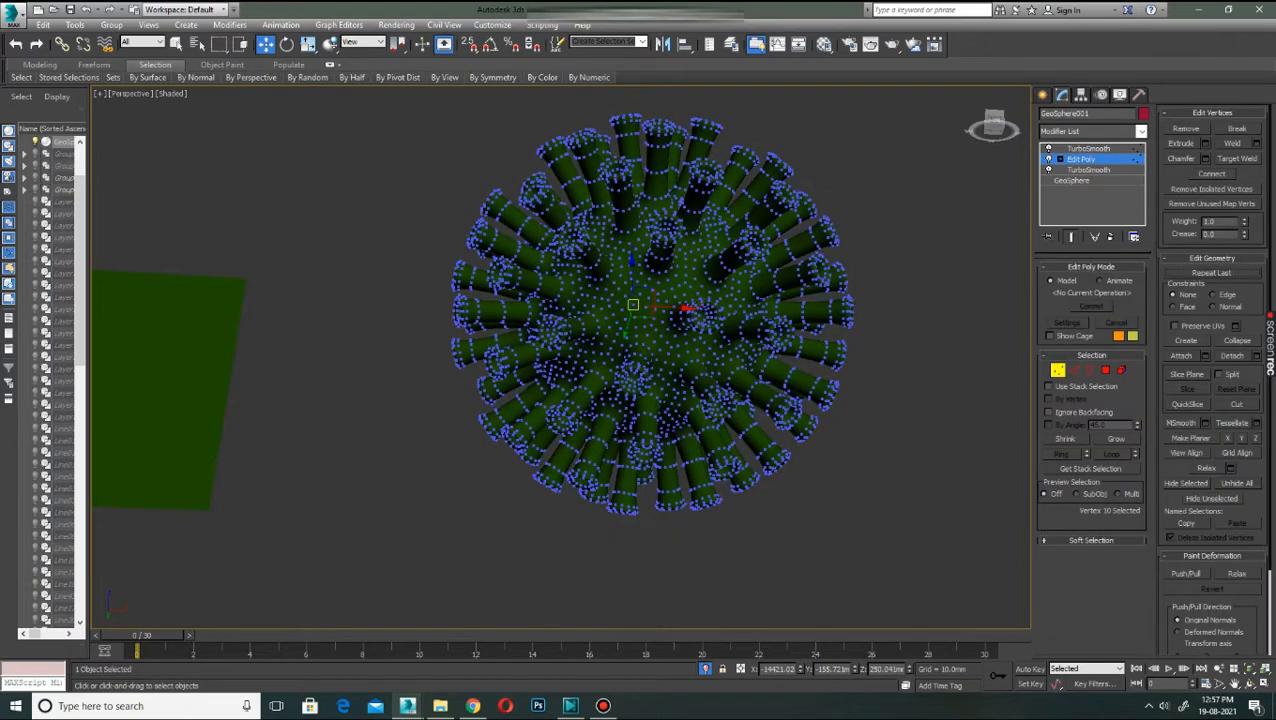
key("1")
key("ctrl+d")
Examine the shaded green virus from different angles and distances.
scroll(746, 325, "down", 10)
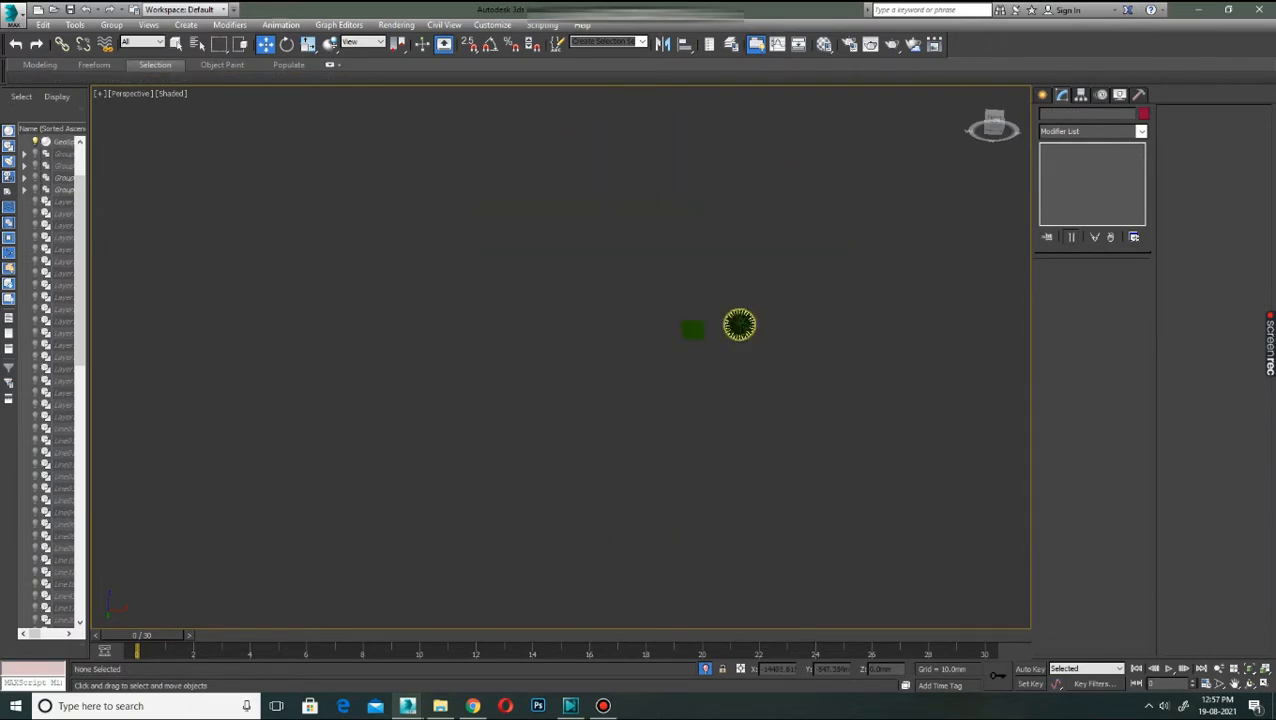
scroll(746, 325, "up", 10)
left_click(746, 325)
middle_click_drag(746, 325, 717, 303, "alt")
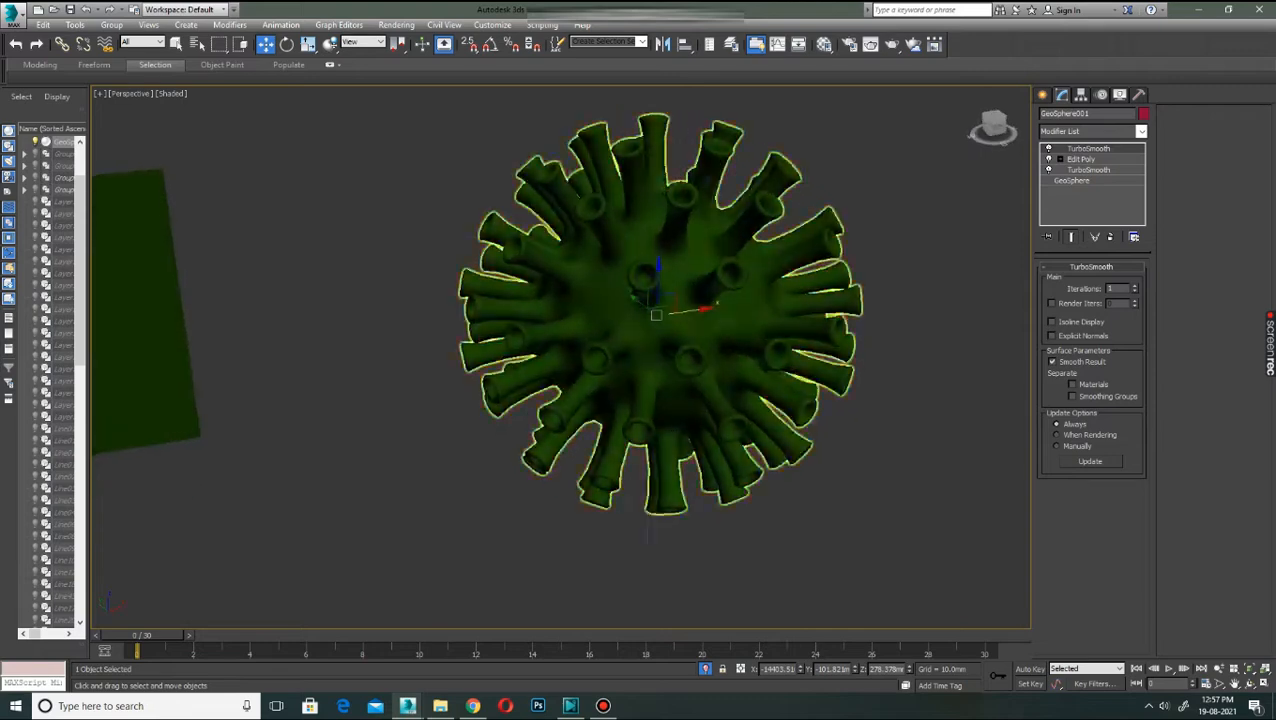
key("ctrl+d")
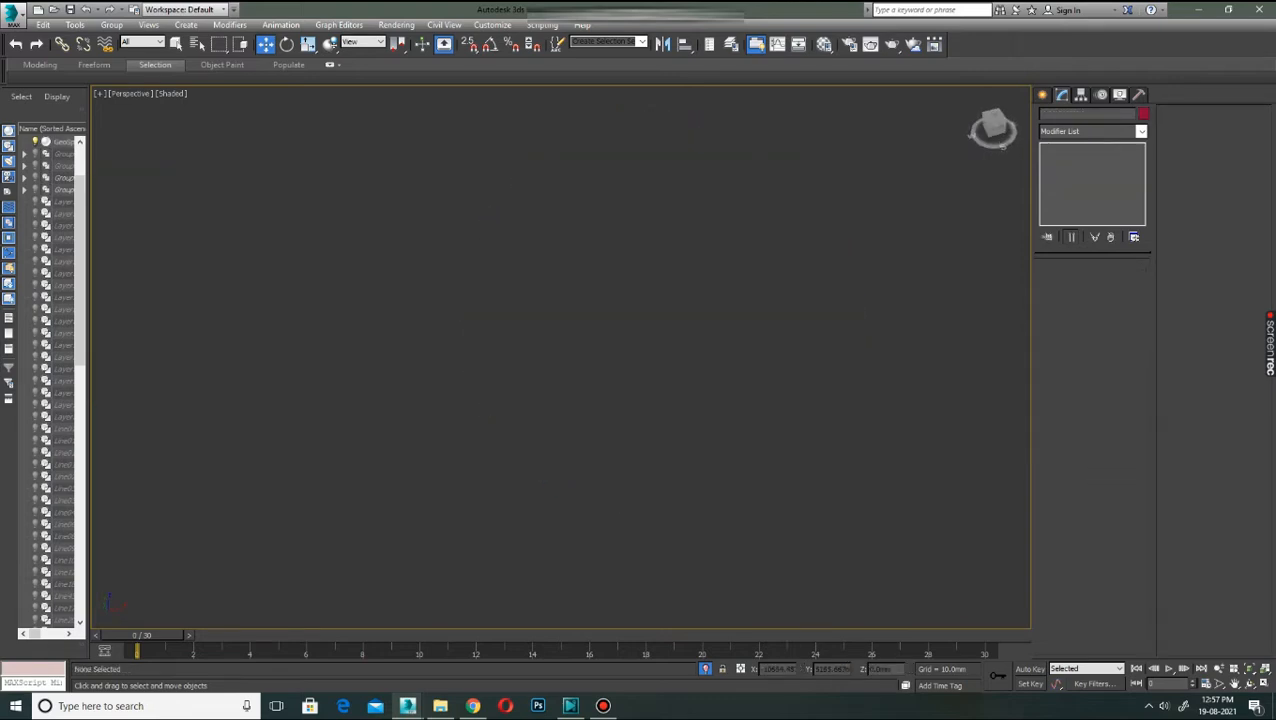
left_click(717, 303)
middle_click_drag(717, 303, 650, 330, "alt")
key("ctrl+d")
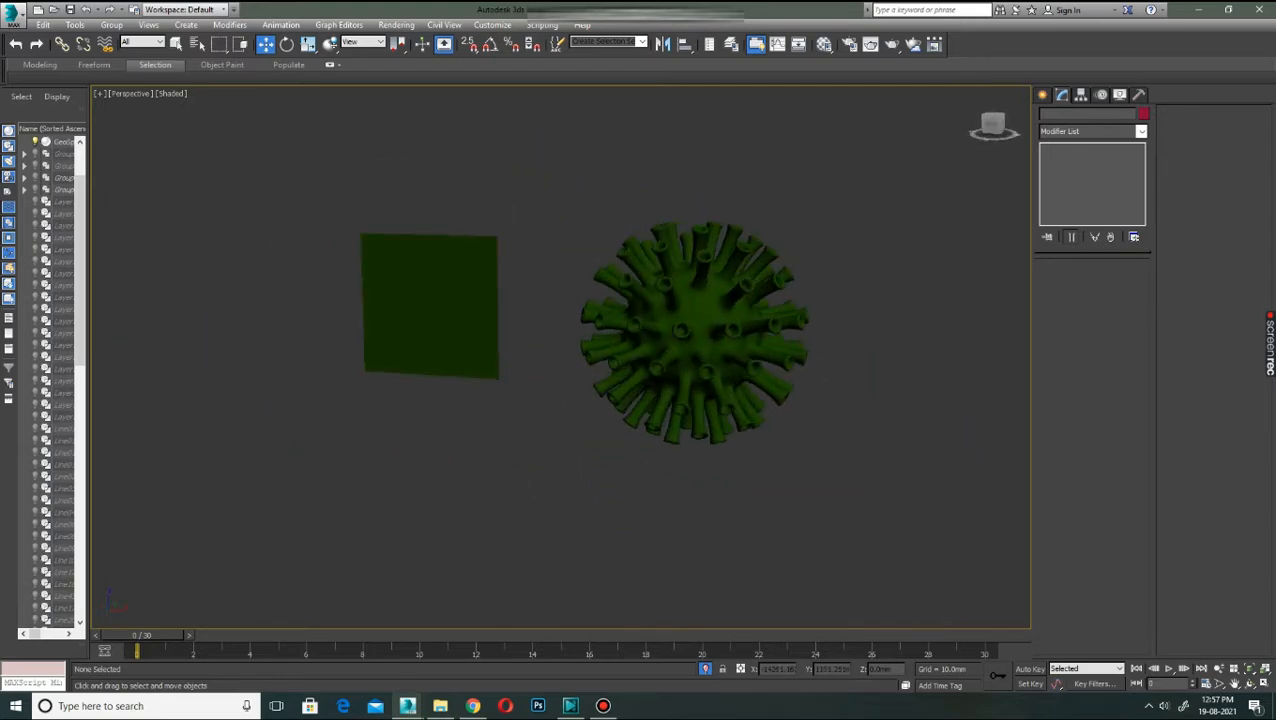
Isolate the green virus so the reference plane is hidden, and deselect it for a clean view.
scroll(766, 336, "up", 3)
left_click(766, 336)
middle_click_drag(766, 336, 972, 364)
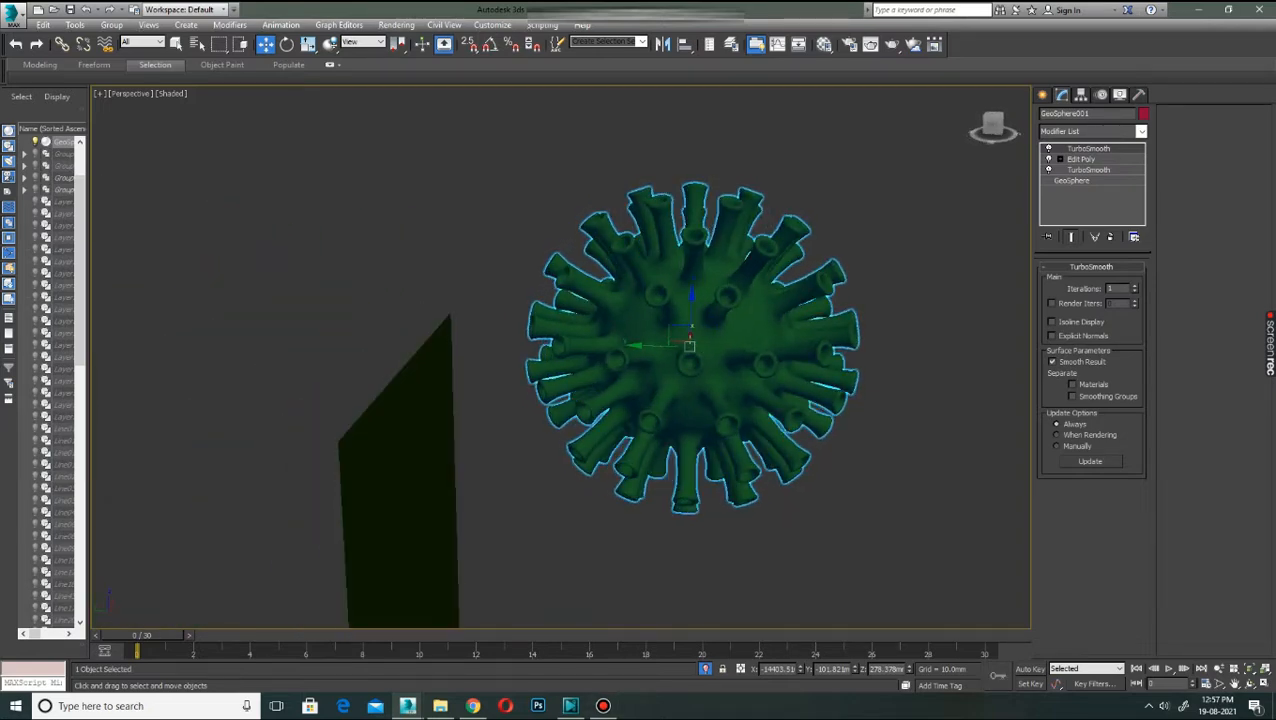
key("alt+q")
key("ctrl+d")
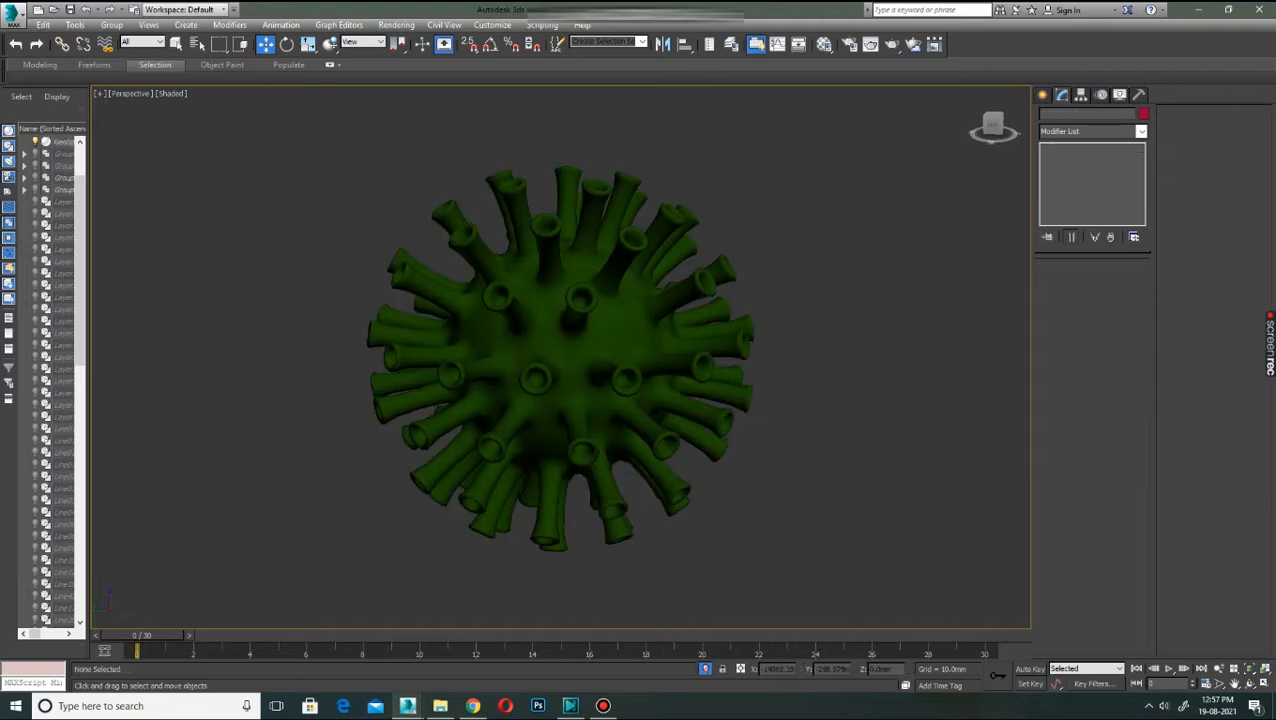
middle_click_drag(830, 350, 665, 320, "alt")
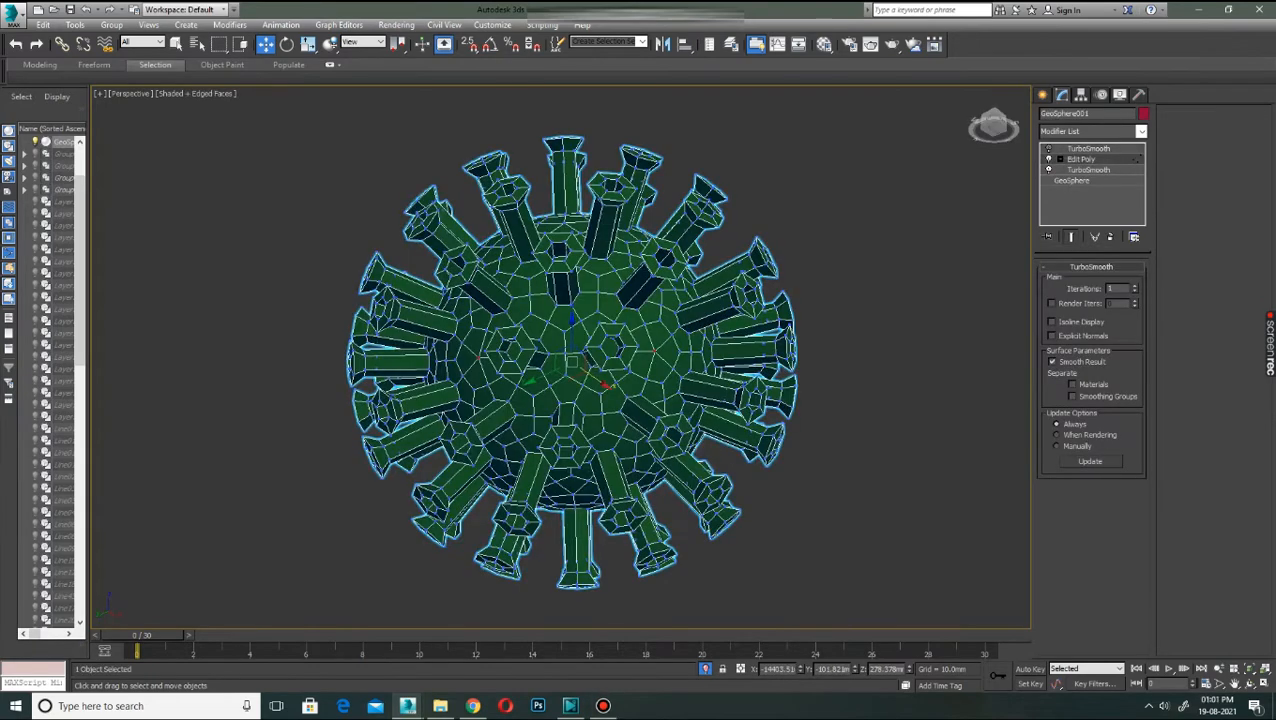
At the Edit Poly vertex level, select the 12 evenly spaced vertices on the virus body between the spikes.
key("1")
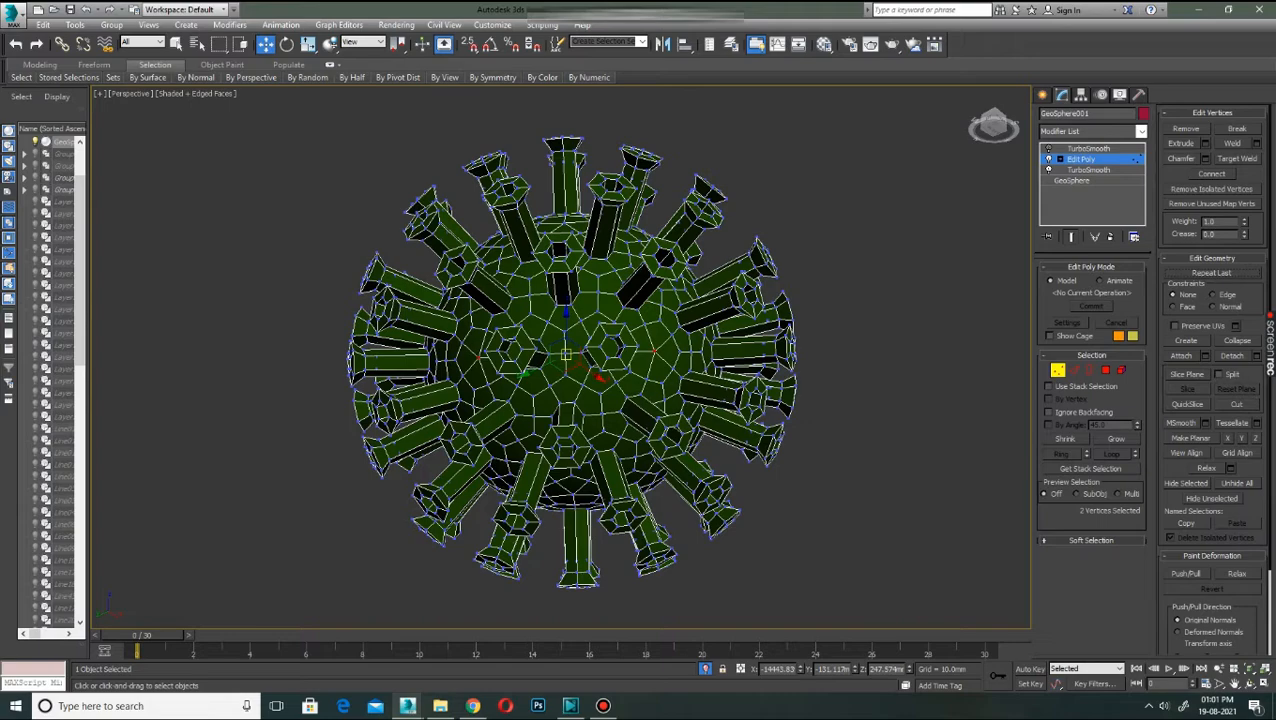
left_click(653, 351)
middle_click_drag(640, 300, 905, 394, "alt")
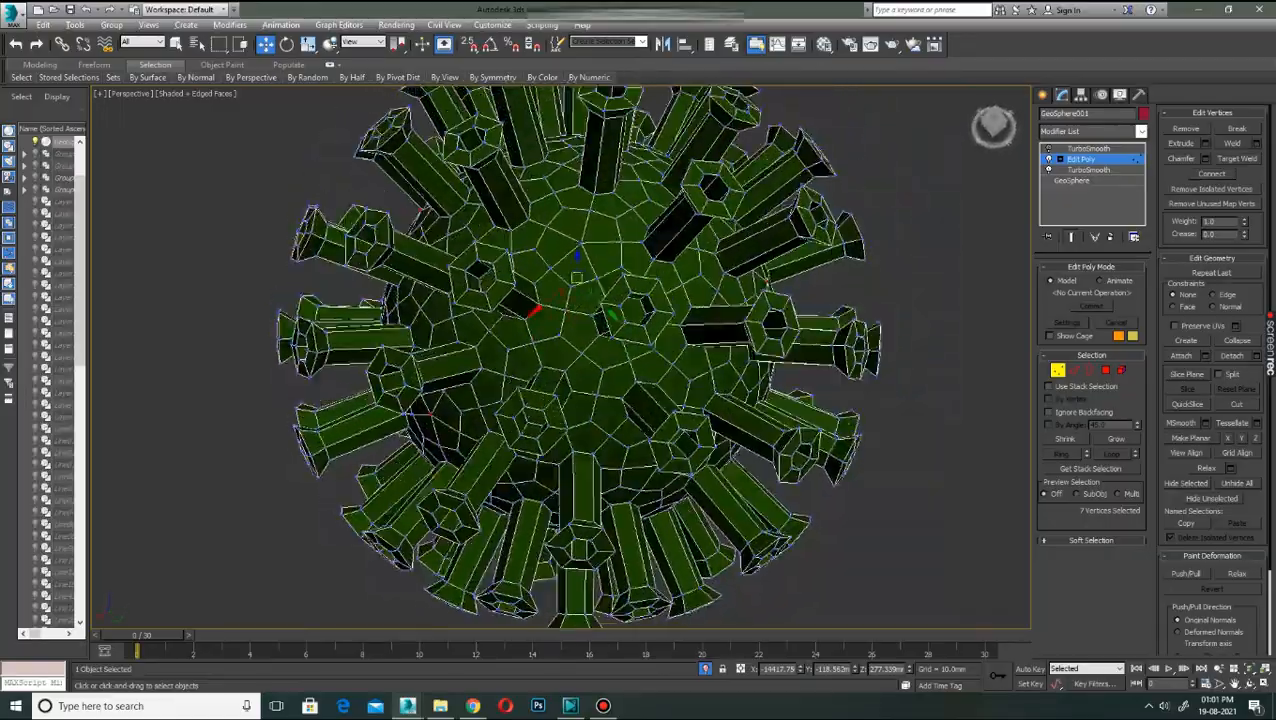
middle_click_drag(640, 400, 750, 304, "alt")
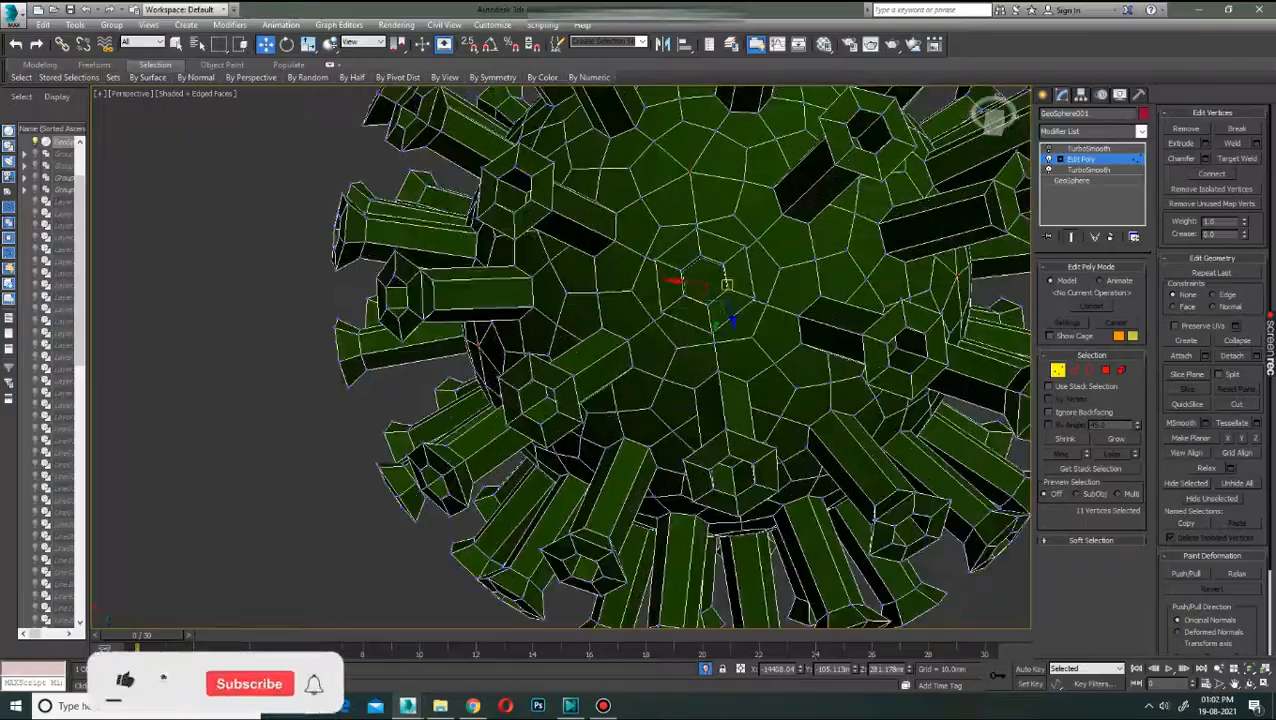
scroll(758, 310, "down", 3)
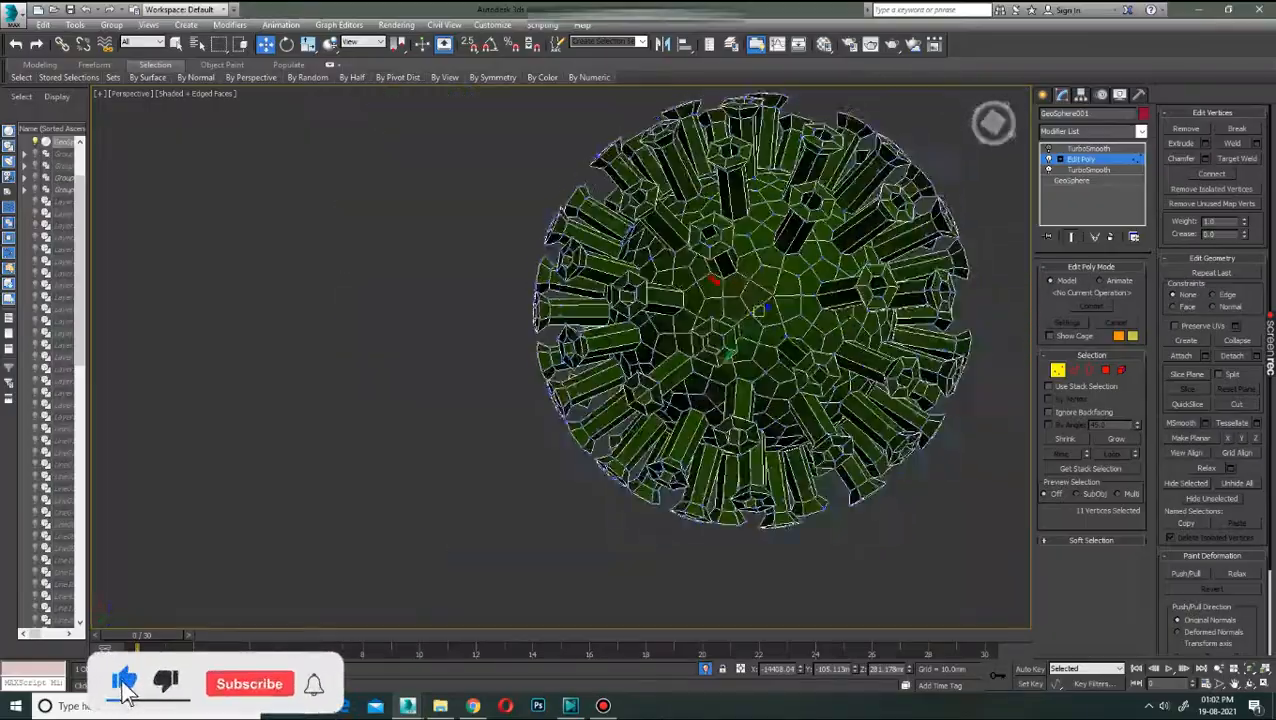
middle_click_drag(758, 310, 759, 311, "alt")
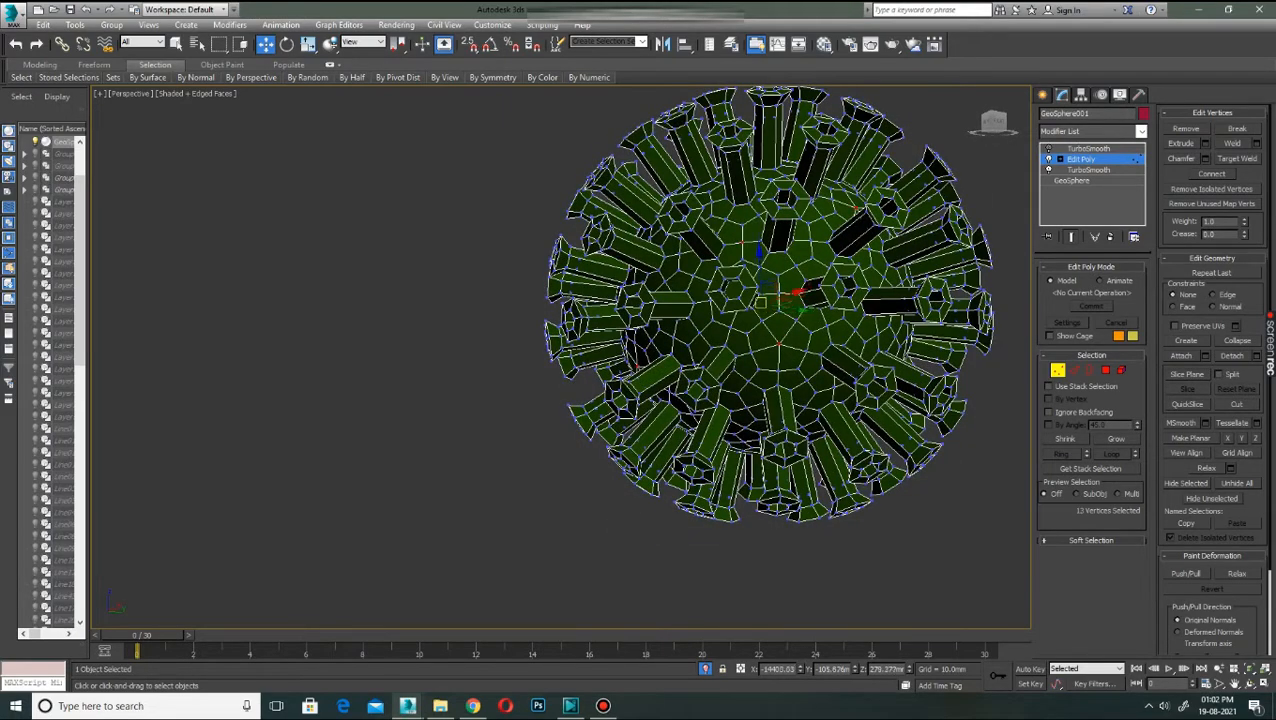
middle_click_drag(778, 300, 675, 338, "alt")
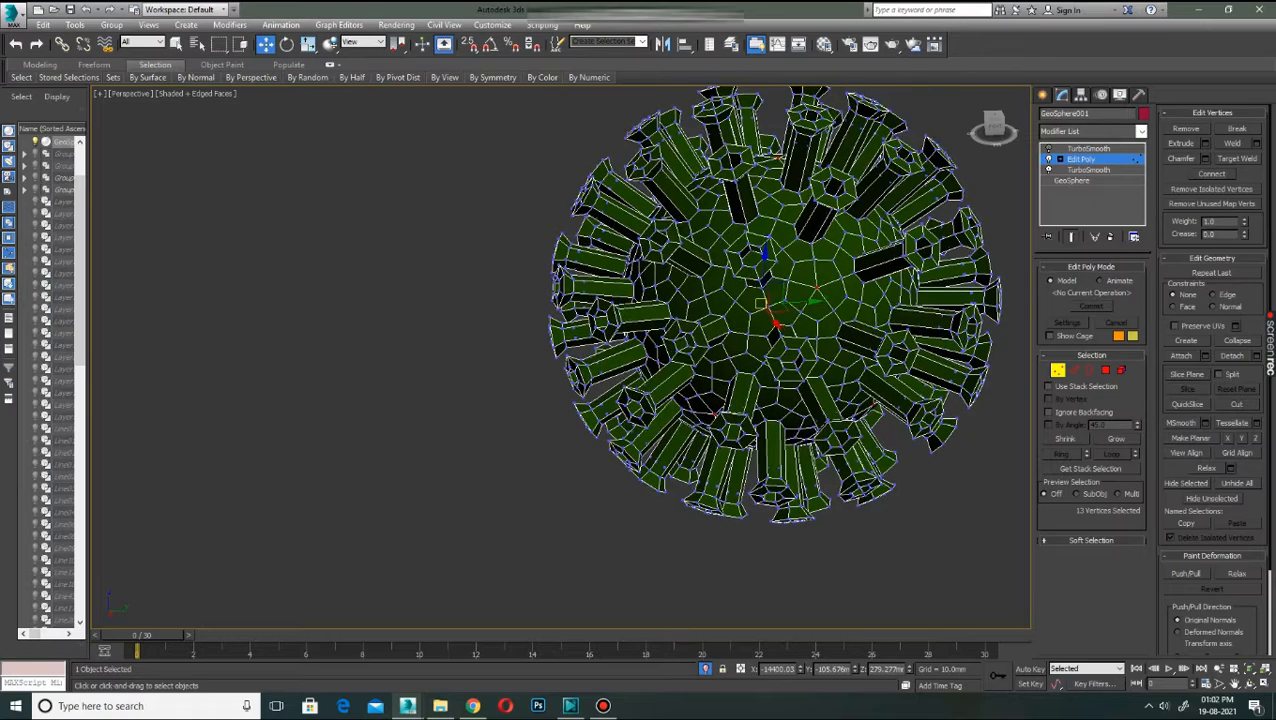
middle_click_drag(588, 382, 576, 408, "alt")
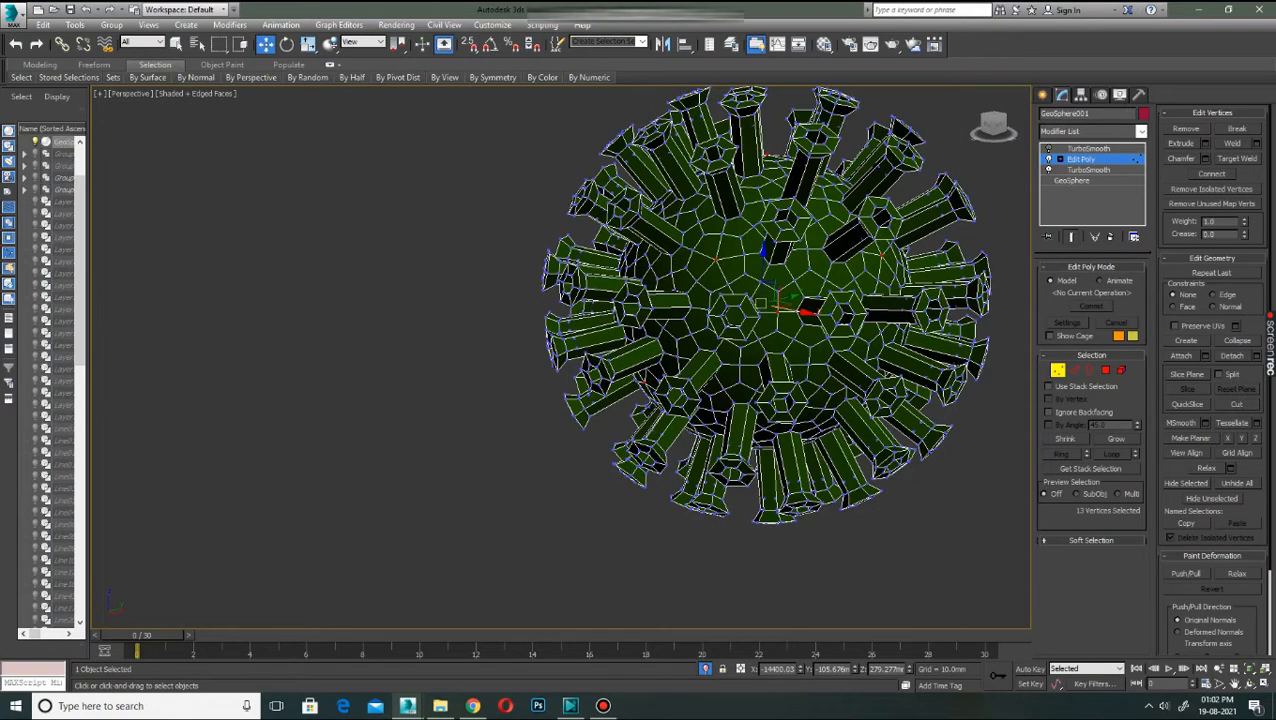
middle_click_drag(580, 395, 560, 380, "alt")
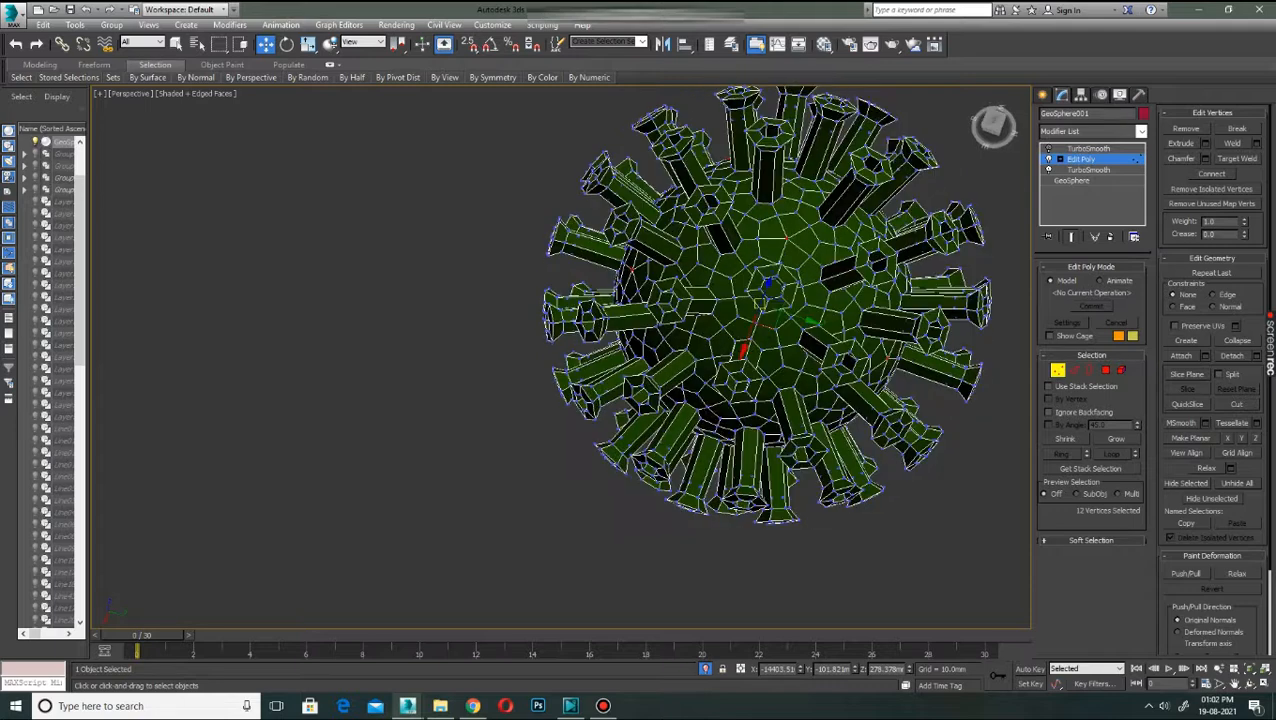
Extrude the selected body vertices, widen the extrusion base well beyond 5 mm, and clear the vertex selection.
left_click(1204, 145)
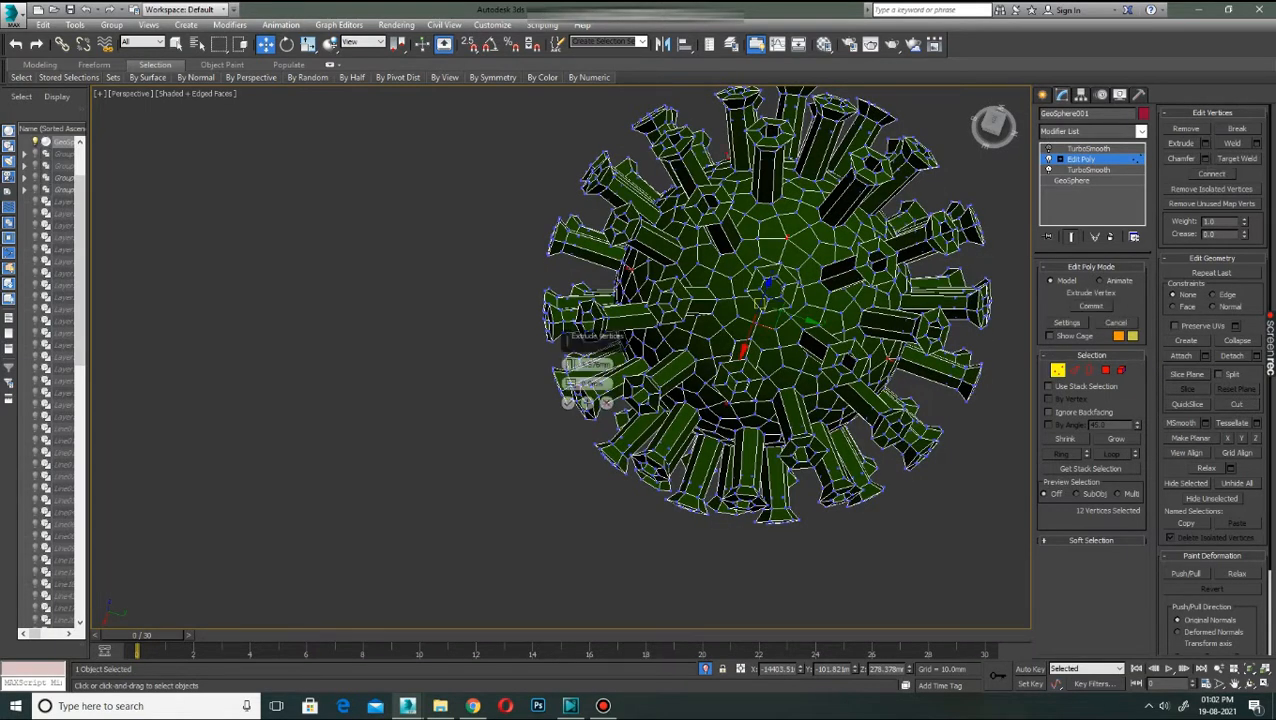
scroll(765, 300, "up", 4)
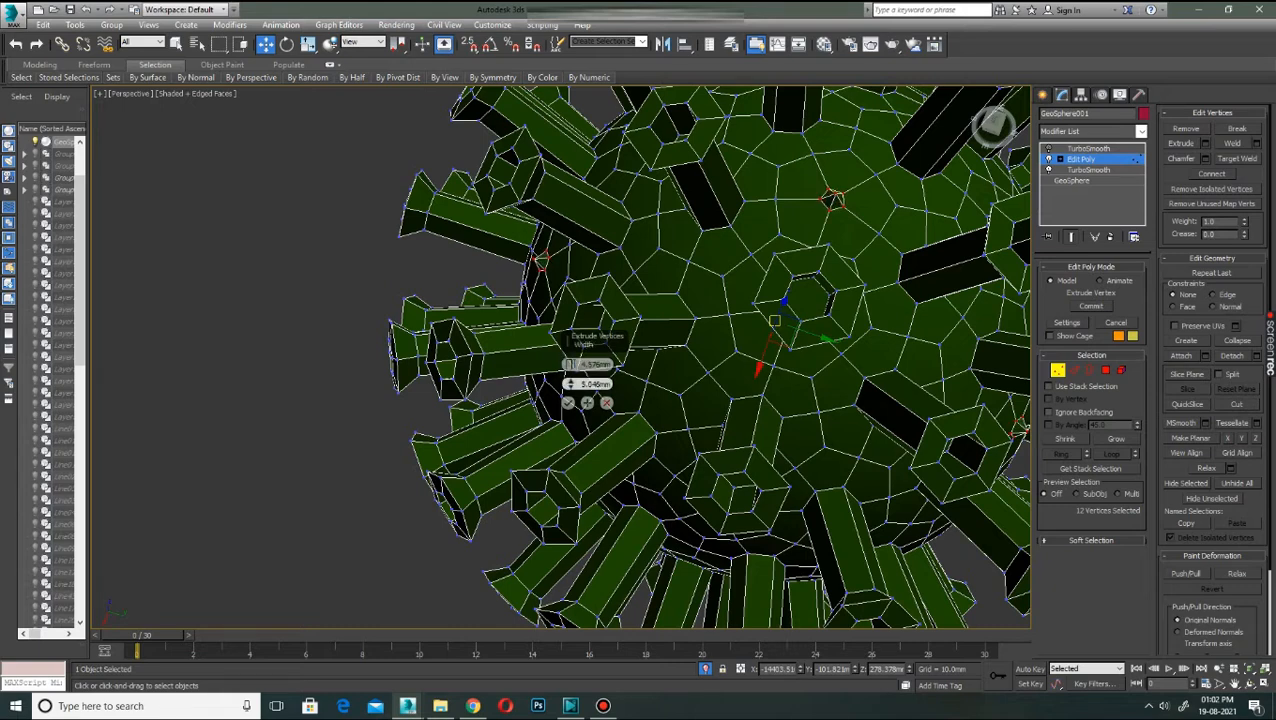
mouse_move(571, 384)
left_mouse_down()
mouse_move(569, 364)
mouse_move(569, 381)
left_mouse_up()
left_click(568, 402)
left_click(627, 332)
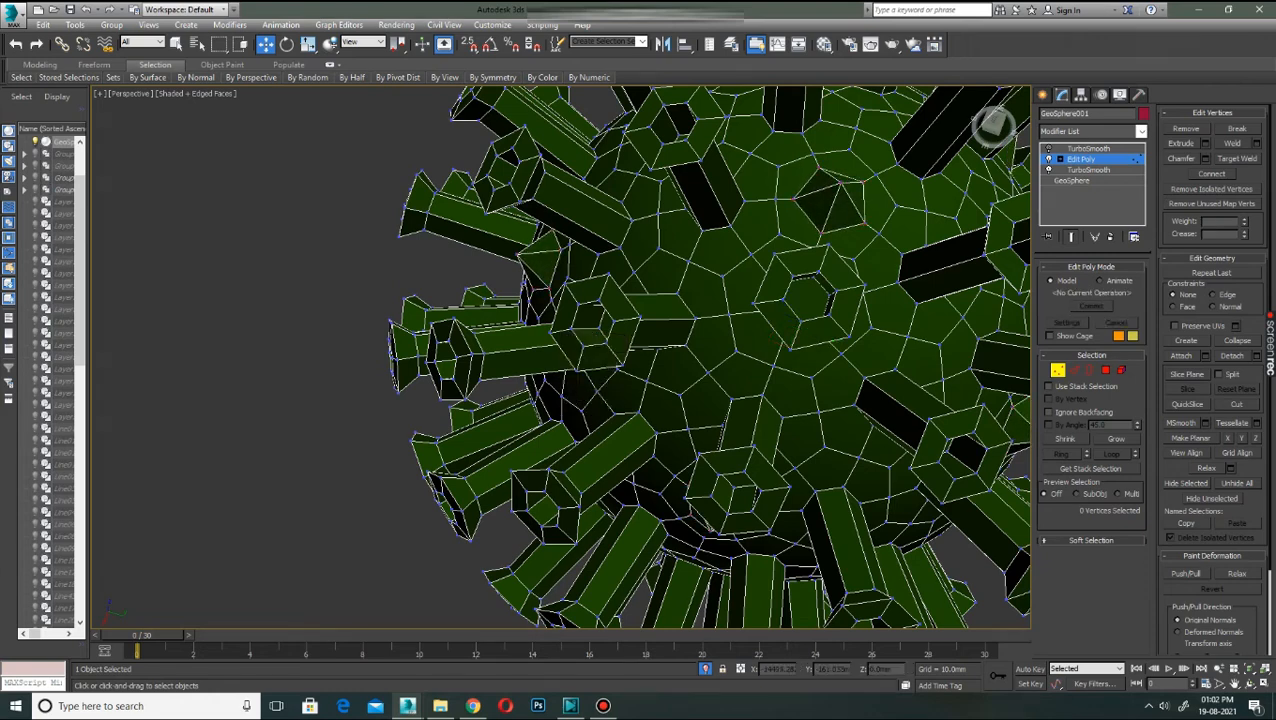
Show the upper TurboSmooth result on the virus again and leave the Edit Poly vertex level.
scroll(627, 332, "down", 3)
left_click(1088, 148)
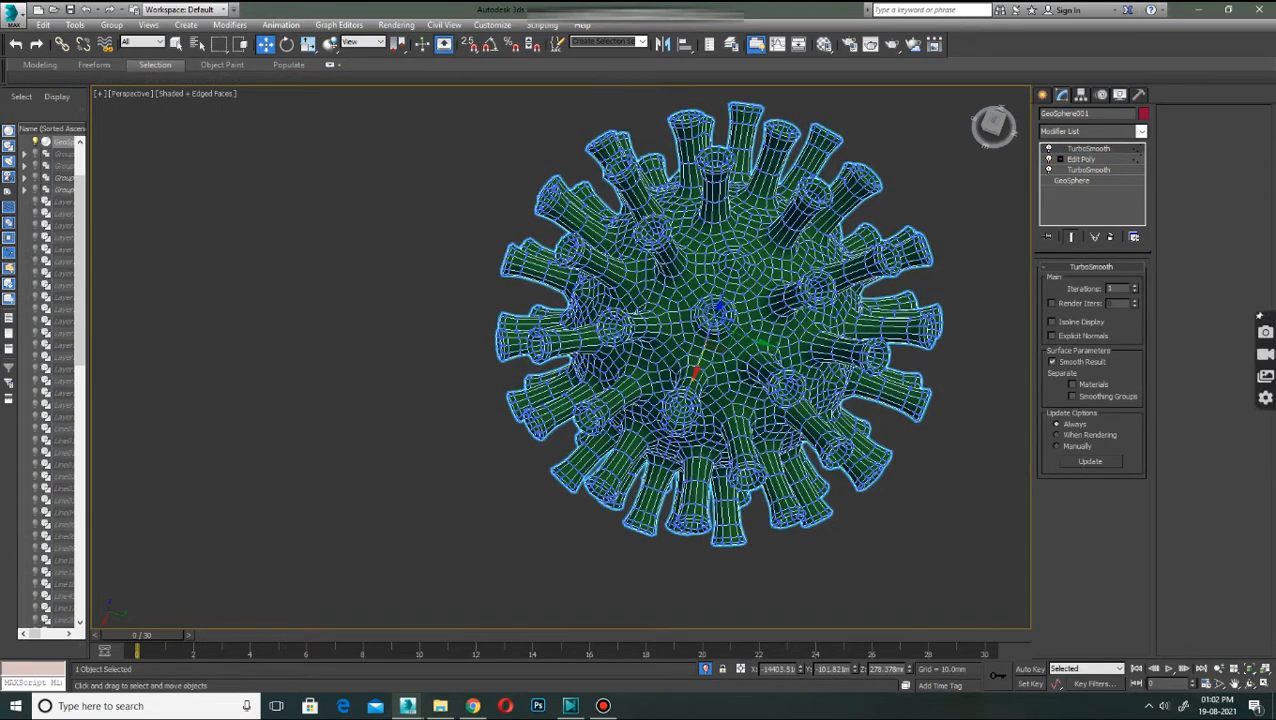
left_click(1081, 159)
left_click(1057, 369)
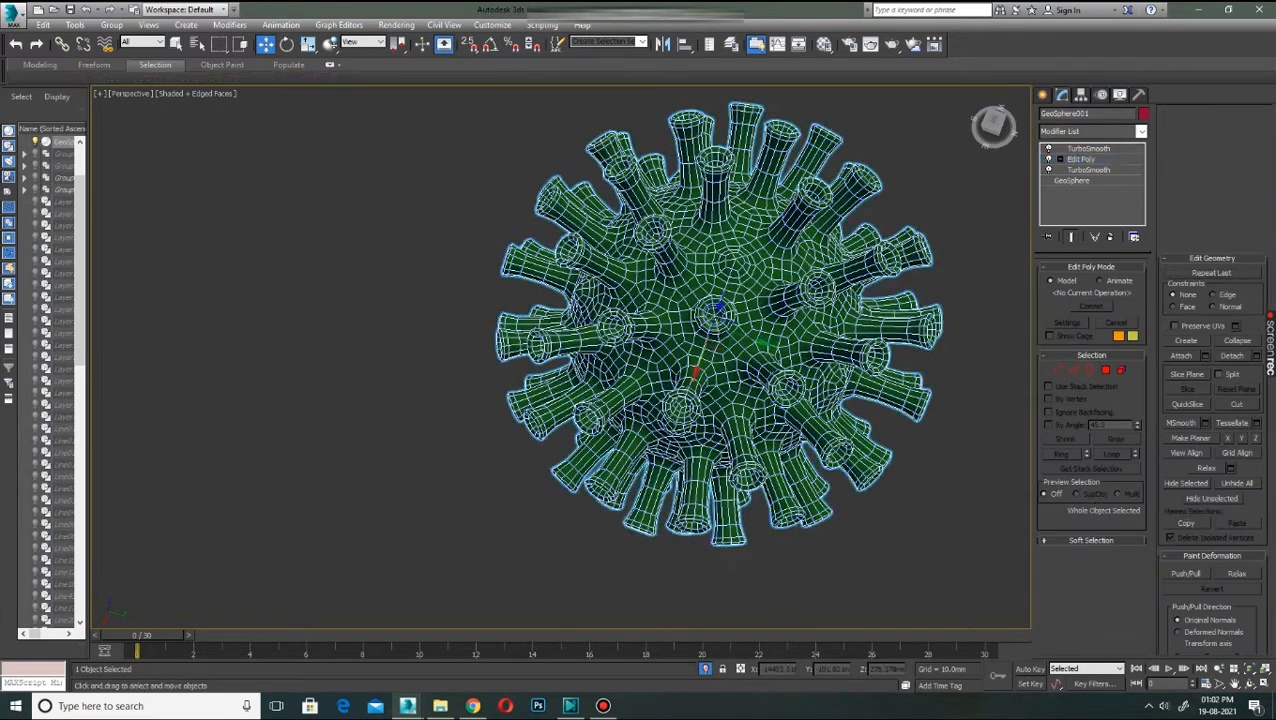
Deselect the virus, turn off the edged-faces display, and view the smoothed model shaded.
left_click(978, 262)
key("F3")
key("F3")
key("F4")
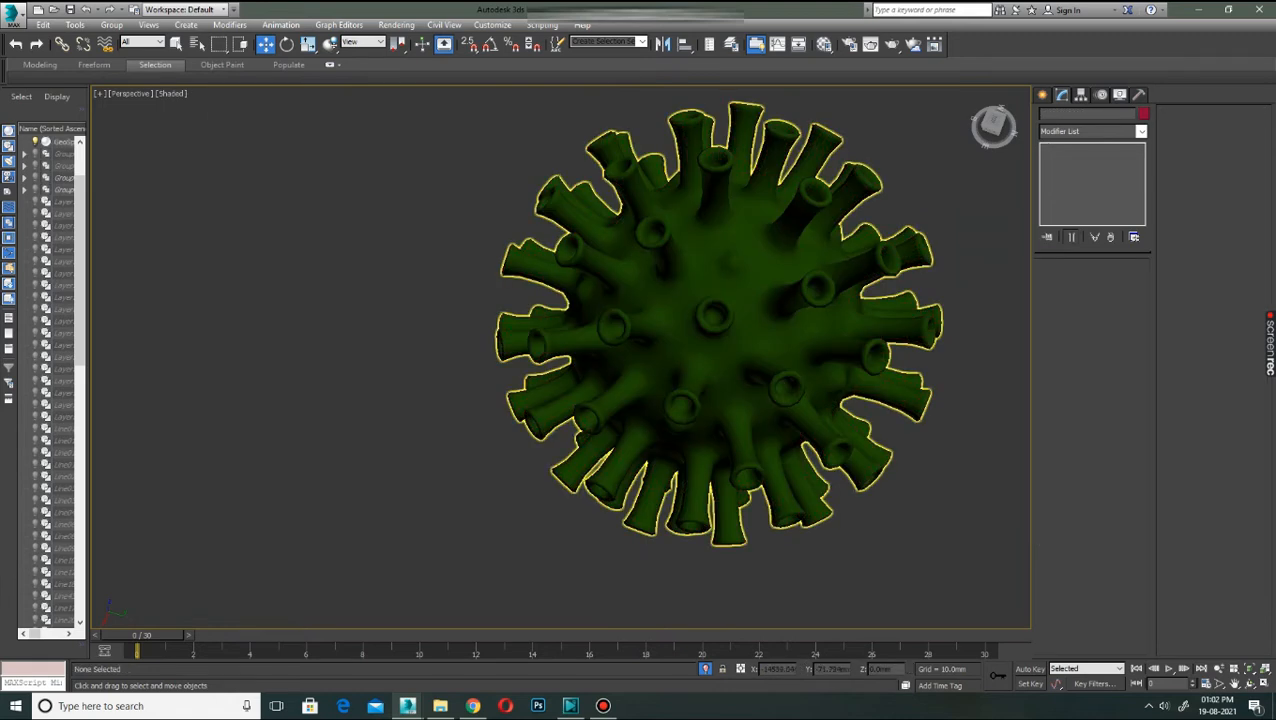
middle_click_drag(588, 405, 655, 436, "alt")
Assign the plain grey _navesdsDefault material to the virus, put the Material Editor away and deselect the model.
left_click(655, 436)
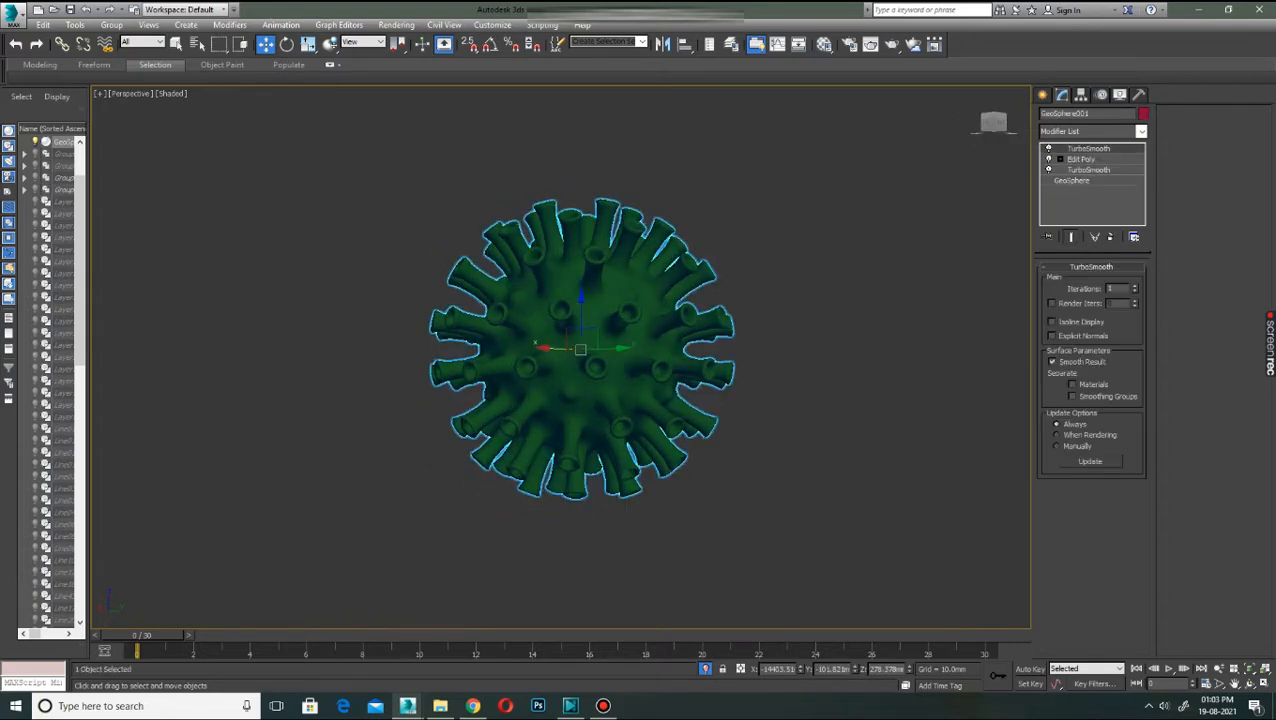
key("m")
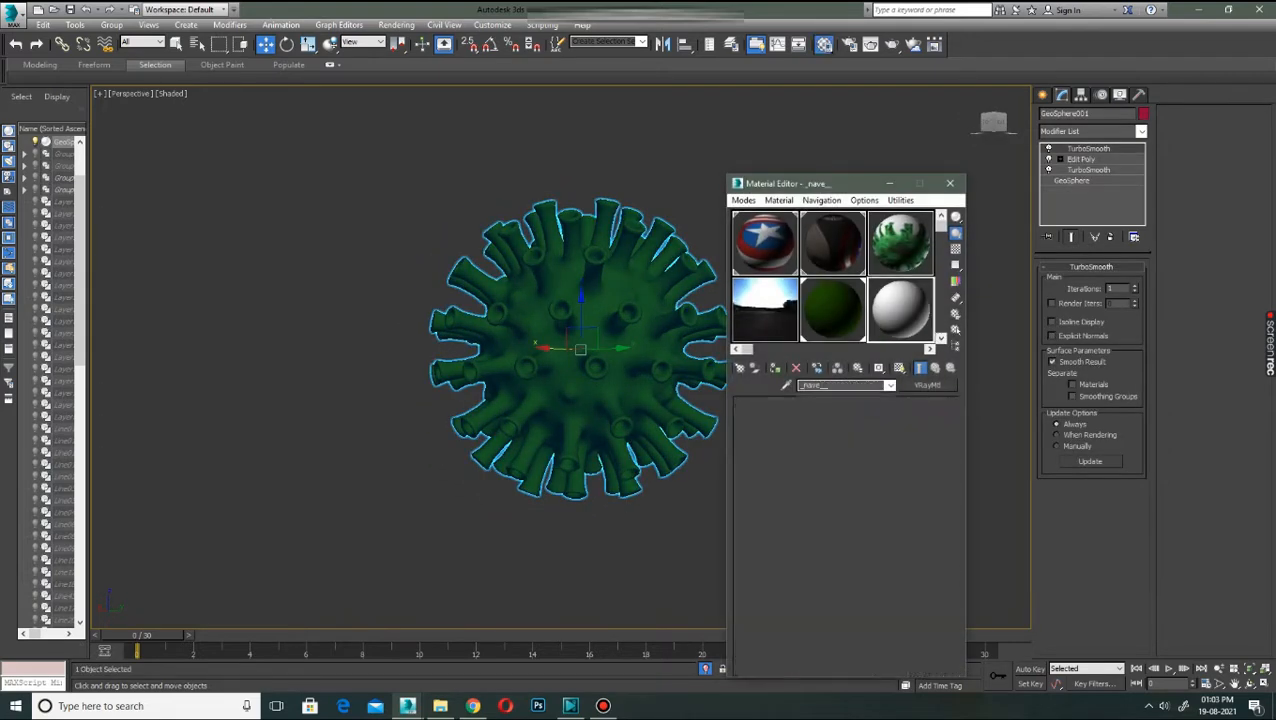
scroll(832, 276, "down", 1)
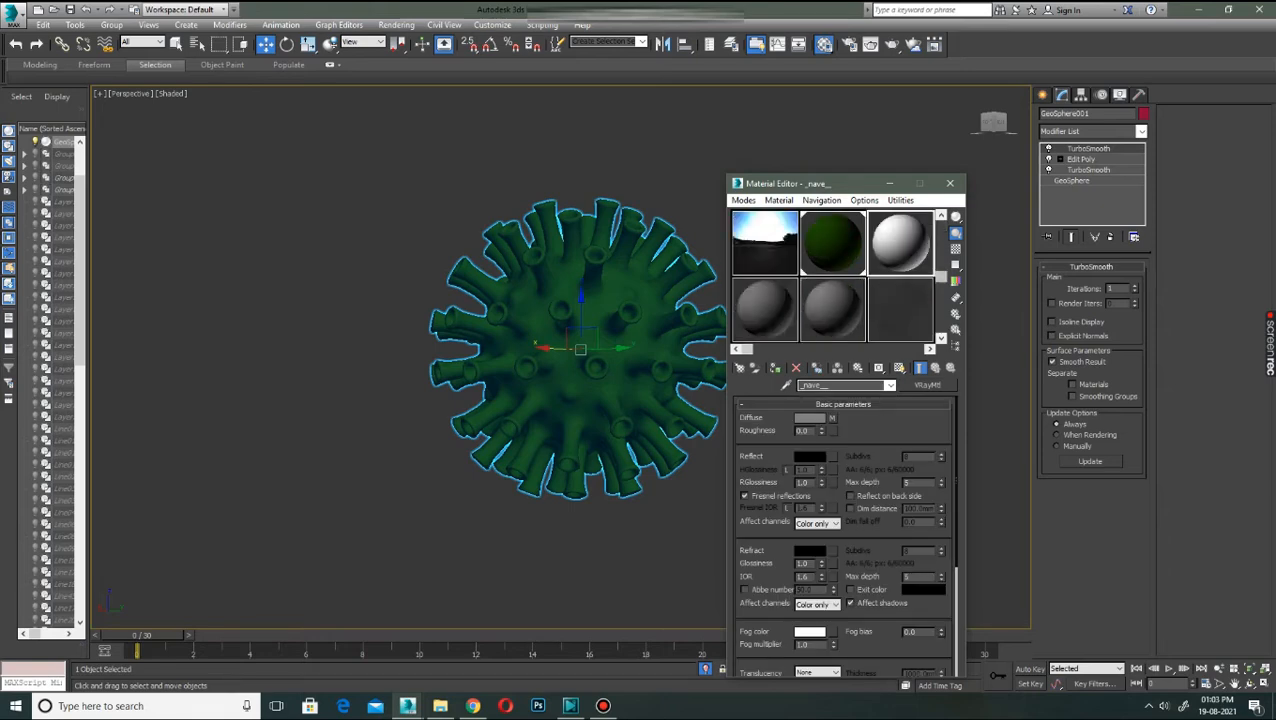
left_click(832, 308)
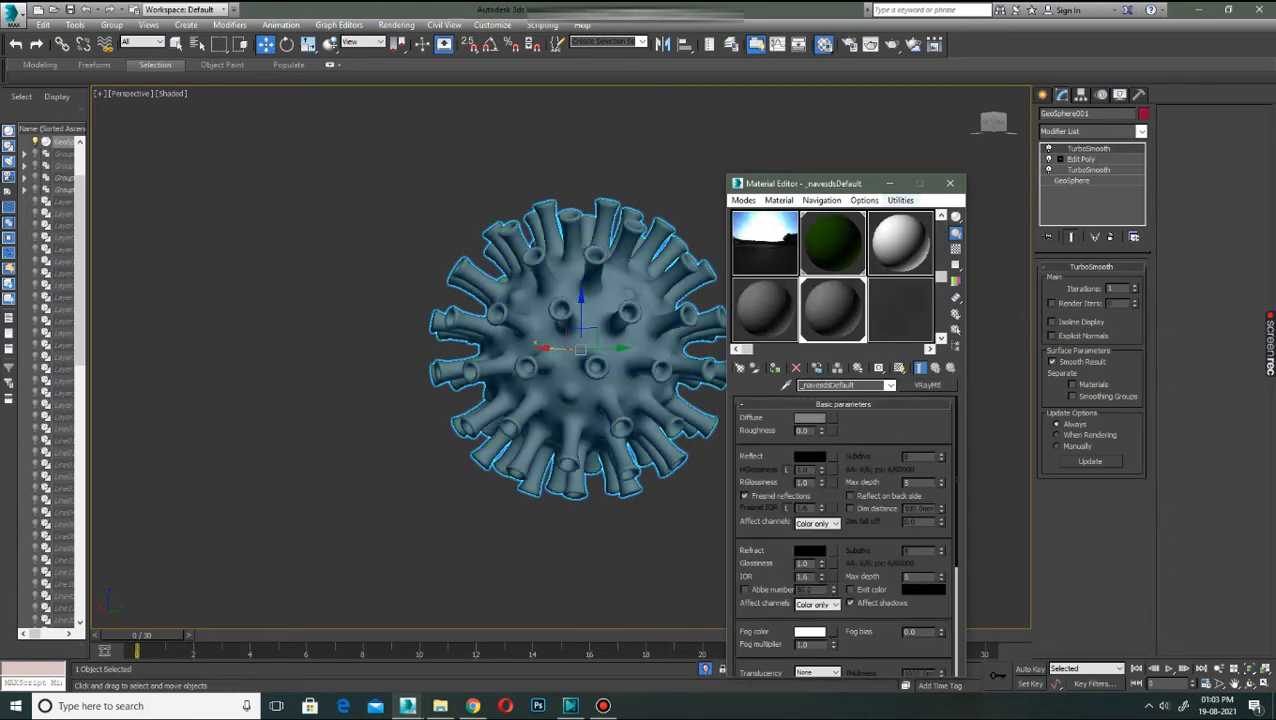
left_click(889, 183)
left_click(880, 250)
Play the animation of the green and grey viruses side by side in the Perspective view.
middle_click_drag(582, 350, 500, 350, "alt")
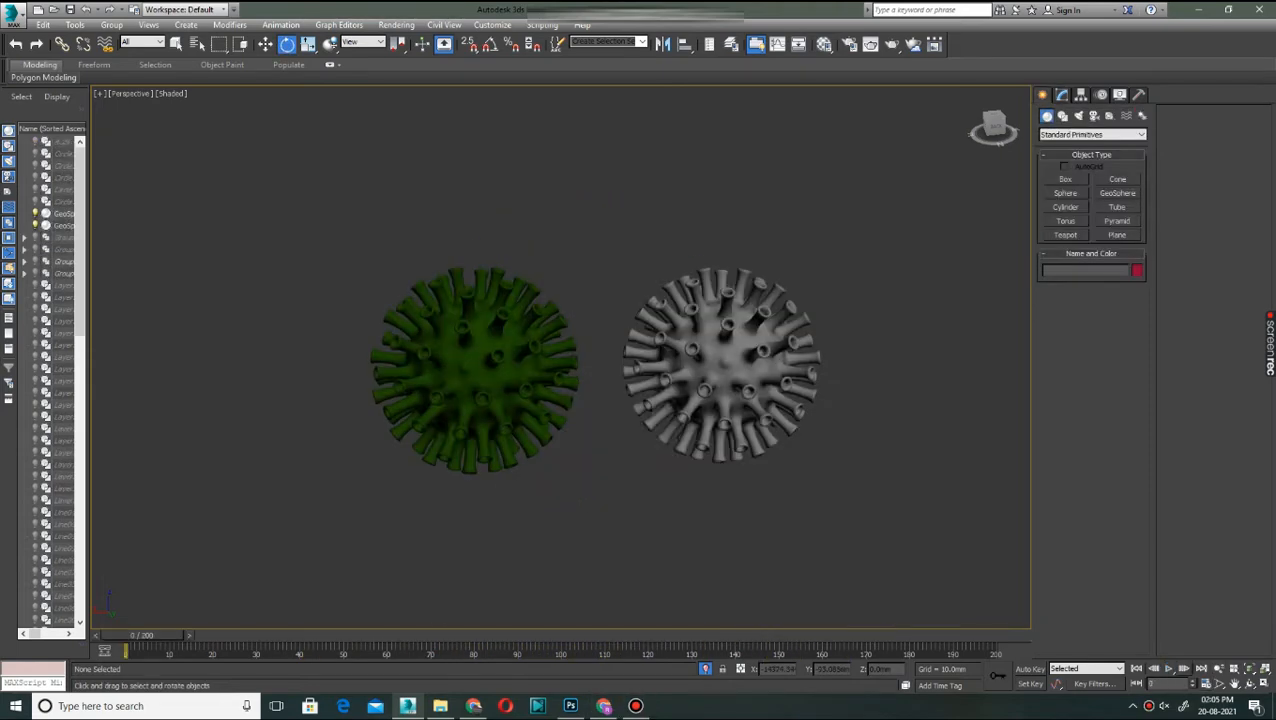
key("/")
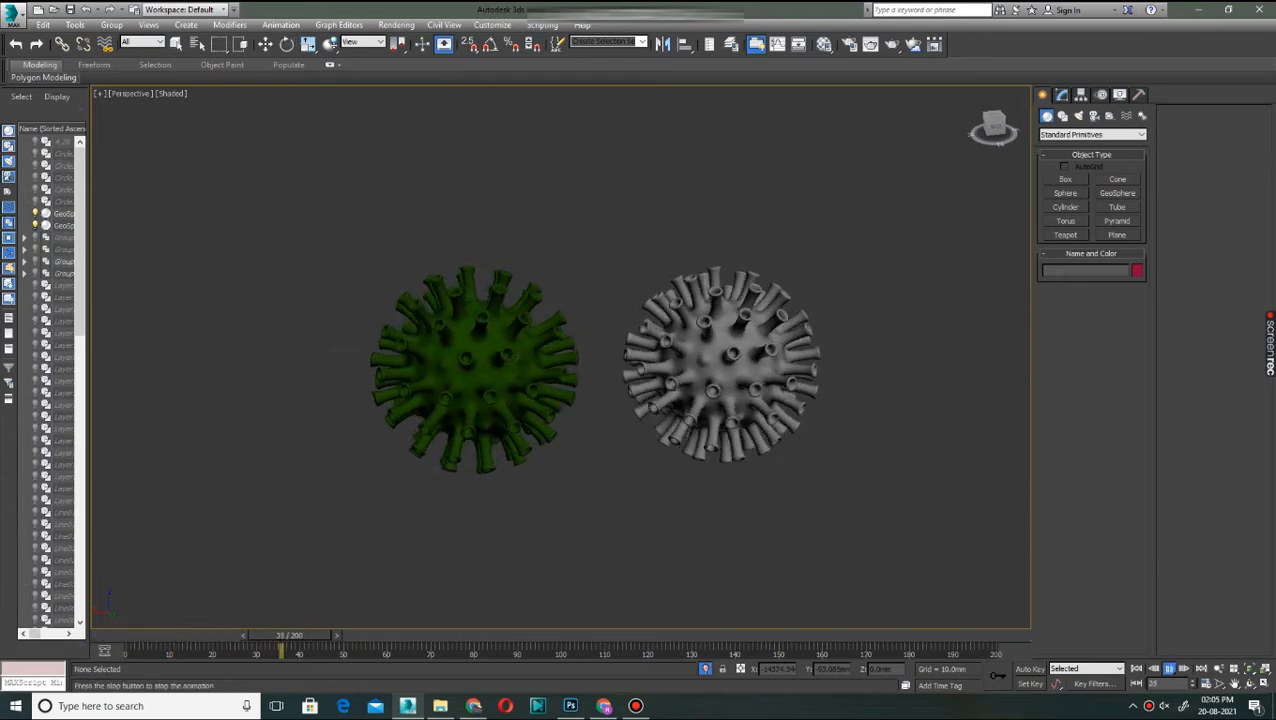